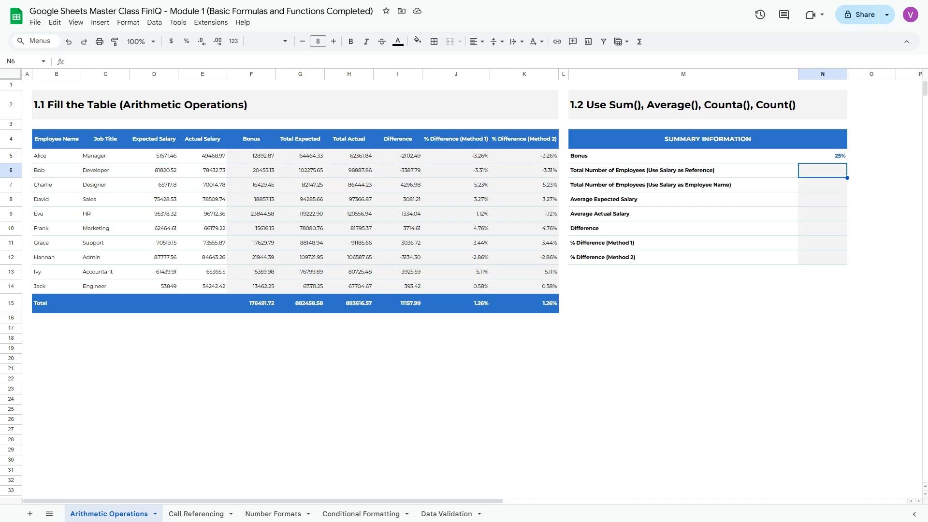
Step: Select the employee names in B5:B14 to check their count, and return to cell N6
{"action": "key", "text": "Left"}
{"action": "key", "text": "Left"}
{"action": "key", "text": "Left"}
{"action": "key", "text": "Left"}
{"action": "key", "text": "Left"}
{"action": "key", "text": "Left"}
{"action": "key", "text": "Left"}
{"action": "key", "text": "Left"}
{"action": "key", "text": "Left"}
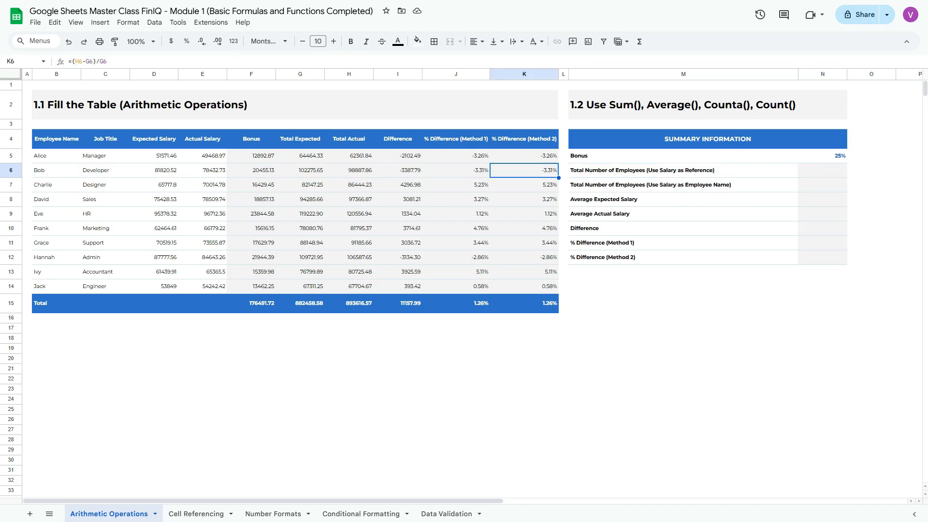
{"action": "key", "text": "Left"}
{"action": "key", "text": "Left"}
{"action": "key", "text": "Left"}
{"action": "key", "text": "Up"}
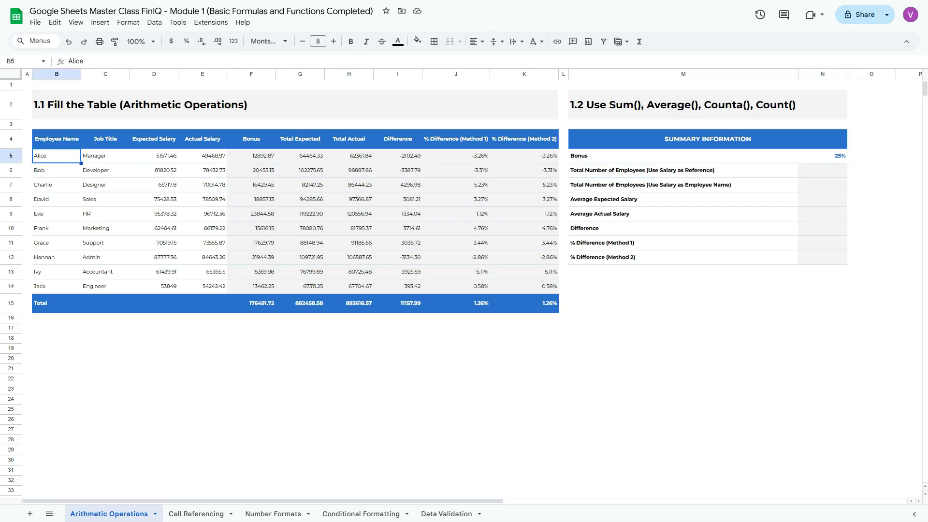
{"action": "key", "text": "shift+Down"}
{"action": "key", "text": "shift+Down"}
{"action": "key", "text": "shift+Down"}
{"action": "key", "text": "shift+Down"}
{"action": "key", "text": "shift+Down"}
{"action": "key", "text": "shift+Down"}
{"action": "key", "text": "shift+Down"}
{"action": "key", "text": "shift+Down"}
{"action": "key", "text": "shift+Down"}
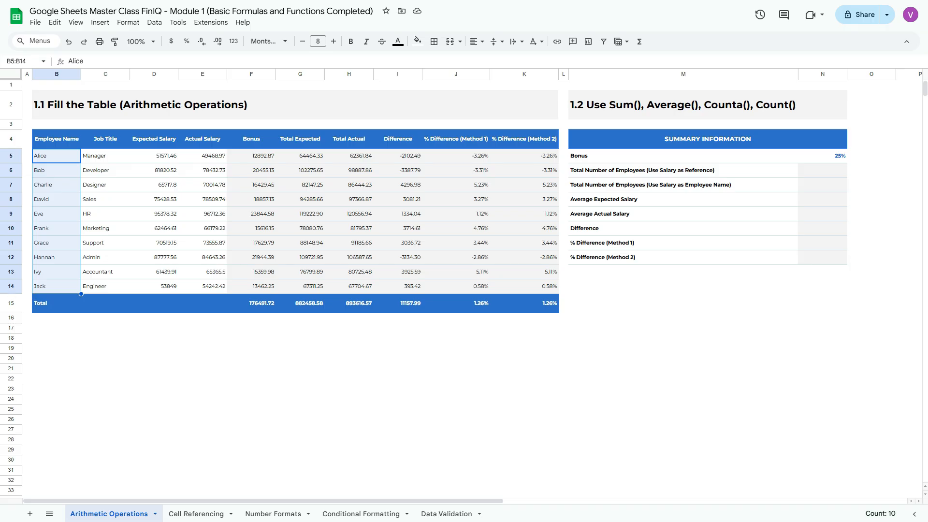
{"action": "left_click_drag", "start_coordinate": [865, 514], "coordinate": [897, 514]}
{"action": "left_click", "coordinate": [822, 170]}
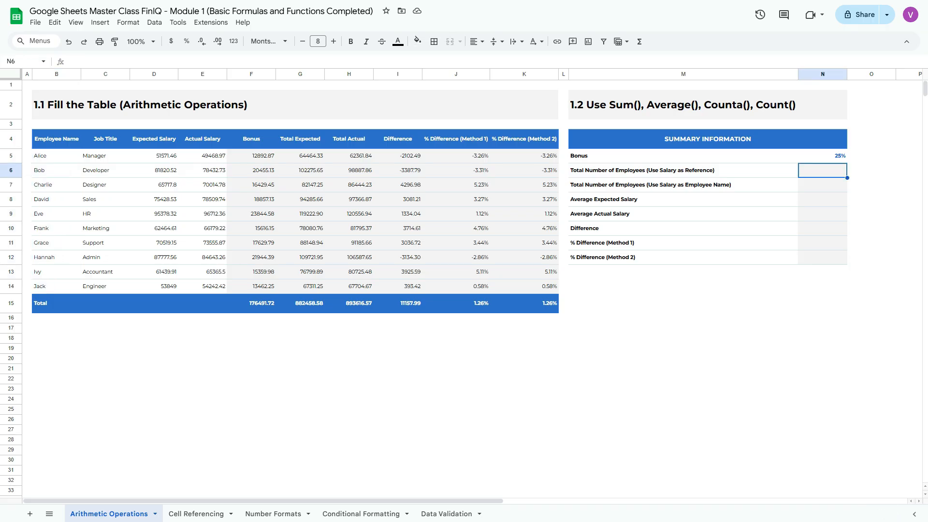
Step: Select the Actual Salary values in E5:E14 and examine the available summary statistics for the range
{"action": "key", "text": "Left"}
{"action": "key", "text": "Left"}
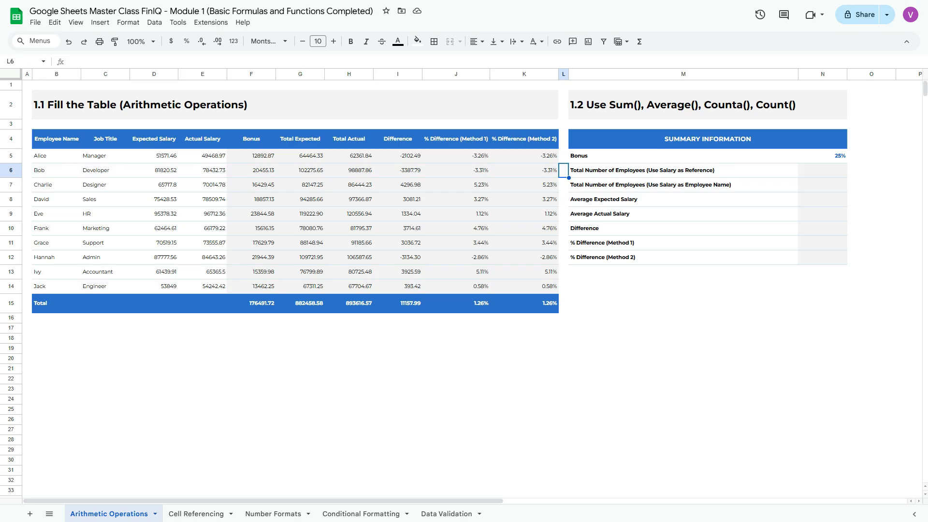
{"action": "key", "text": "Left"}
{"action": "key", "text": "Left"}
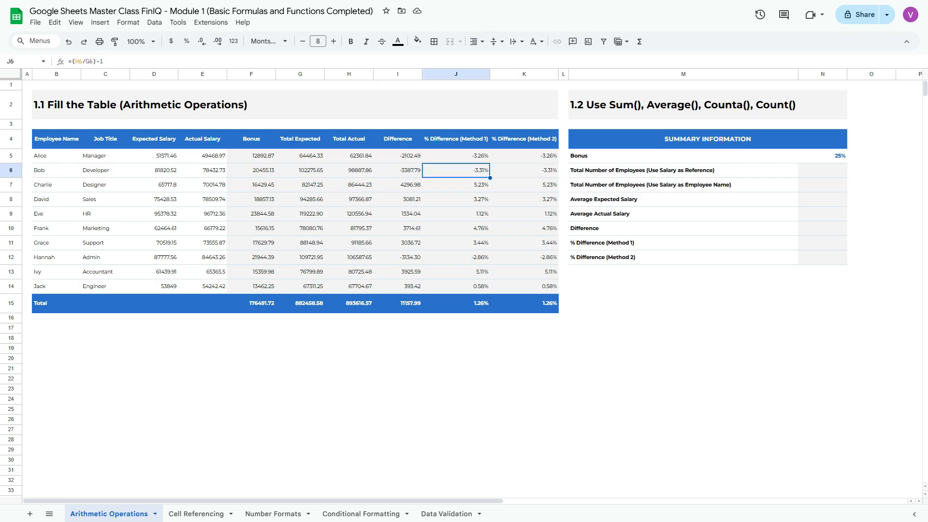
{"action": "key", "text": "Left"}
{"action": "key", "text": "Left"}
{"action": "key", "text": "Left"}
{"action": "key", "text": "Left"}
{"action": "key", "text": "Left"}
{"action": "key", "text": "Up"}
{"action": "key", "text": "shift+Down"}
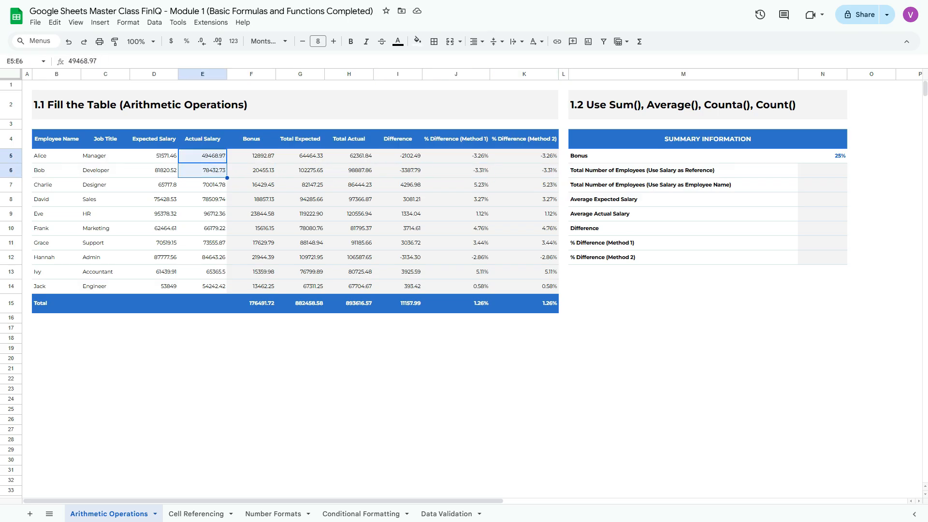
{"action": "key", "text": "shift+Down"}
{"action": "key", "text": "shift+Down"}
{"action": "key", "text": "shift+Down"}
{"action": "key", "text": "shift+Down"}
{"action": "key", "text": "shift+Down"}
{"action": "key", "text": "shift+Down"}
{"action": "key", "text": "shift+Down"}
{"action": "key", "text": "shift+Down"}
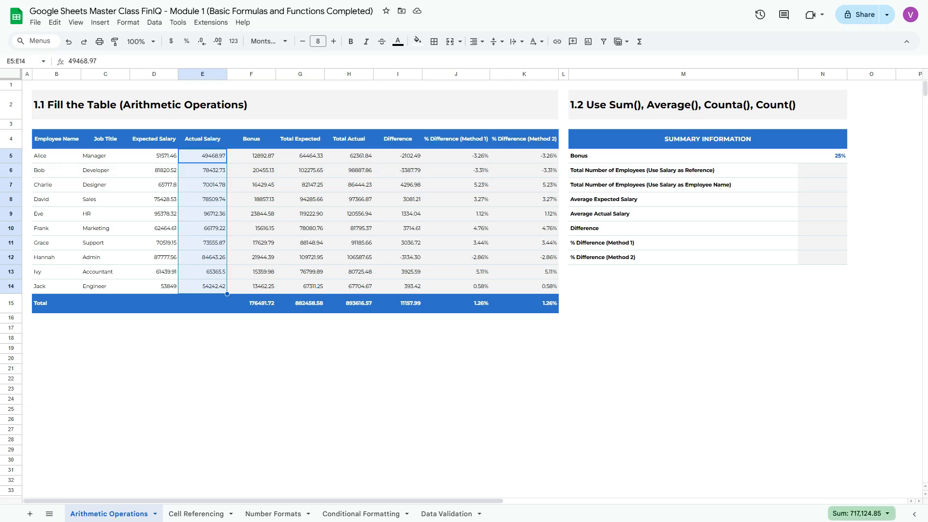
{"action": "left_click", "coordinate": [860, 513]}
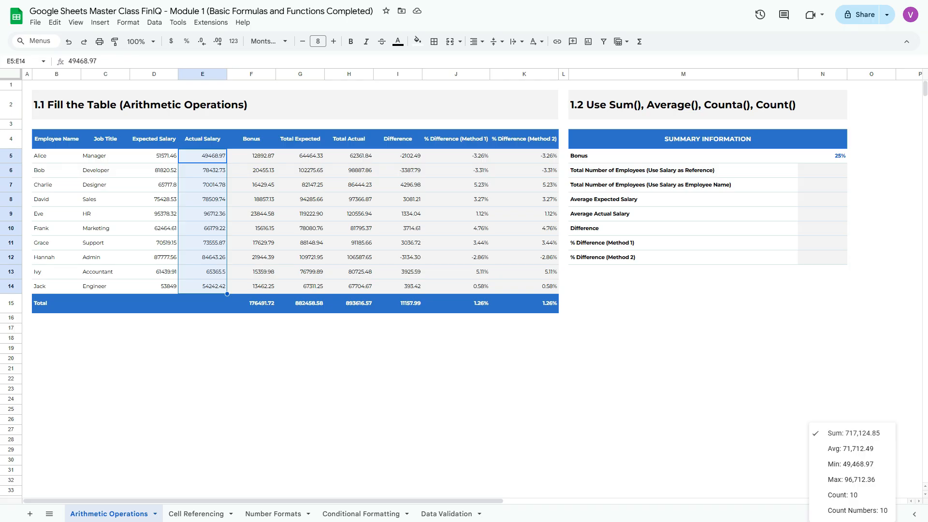
{"action": "left_click", "coordinate": [823, 348]}
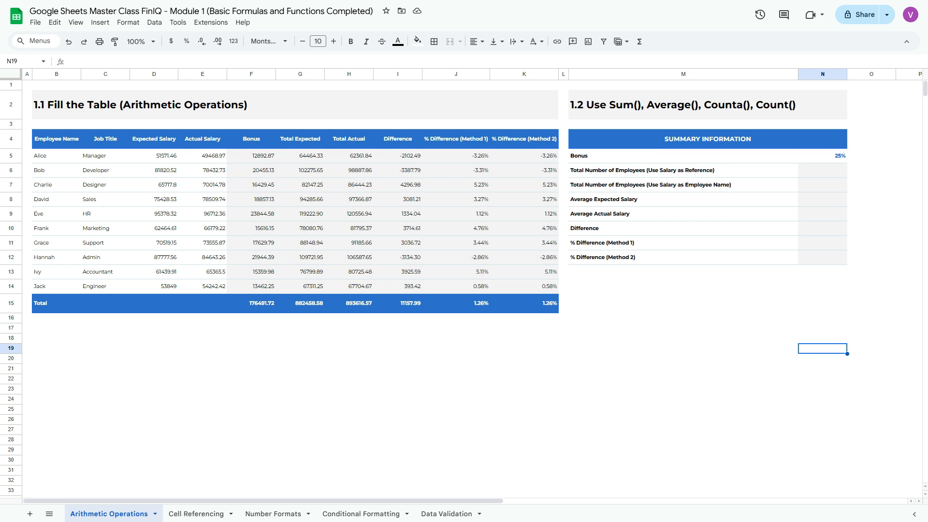
Step: In N6, count the employees by actual salary with the formula =COUNT(E5:E14)
{"action": "left_click", "coordinate": [822, 170]}
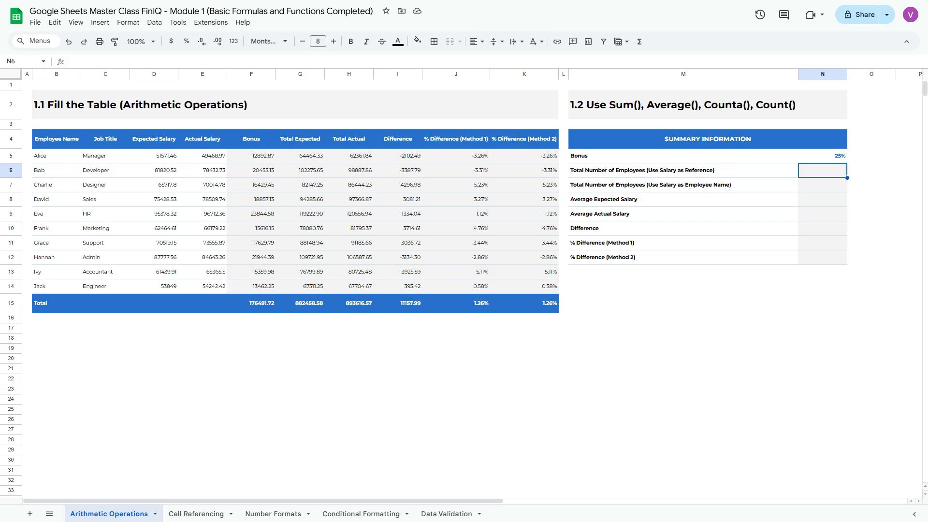
{"action": "type", "text": "="}
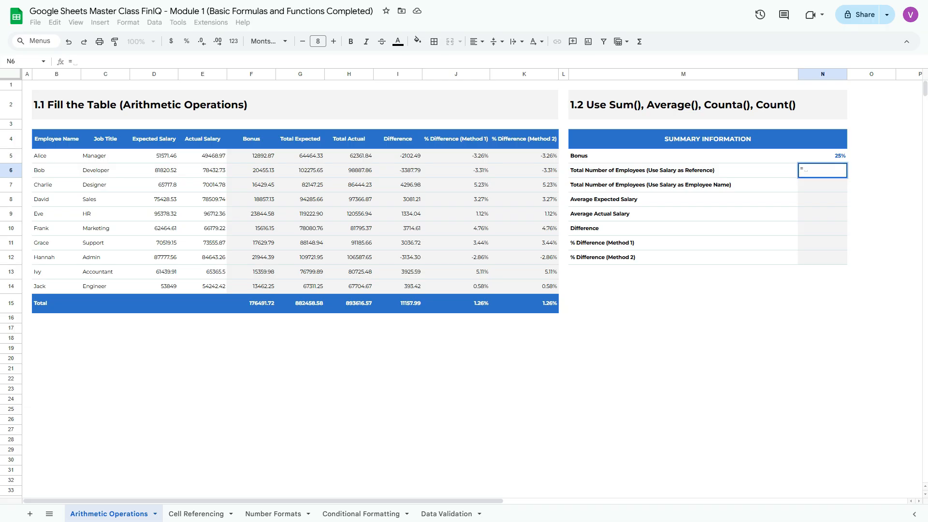
{"action": "type", "text": "count"}
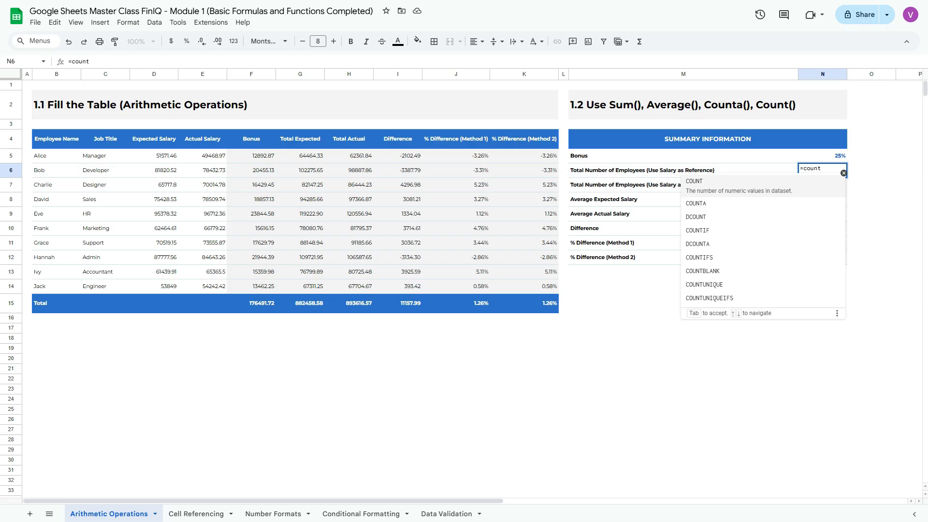
{"action": "key", "text": "Down"}
{"action": "key", "text": "Up"}
{"action": "key", "text": "Down"}
{"action": "key", "text": "Up"}
{"action": "key", "text": "Down"}
{"action": "key", "text": "Up"}
{"action": "key", "text": "Tab"}
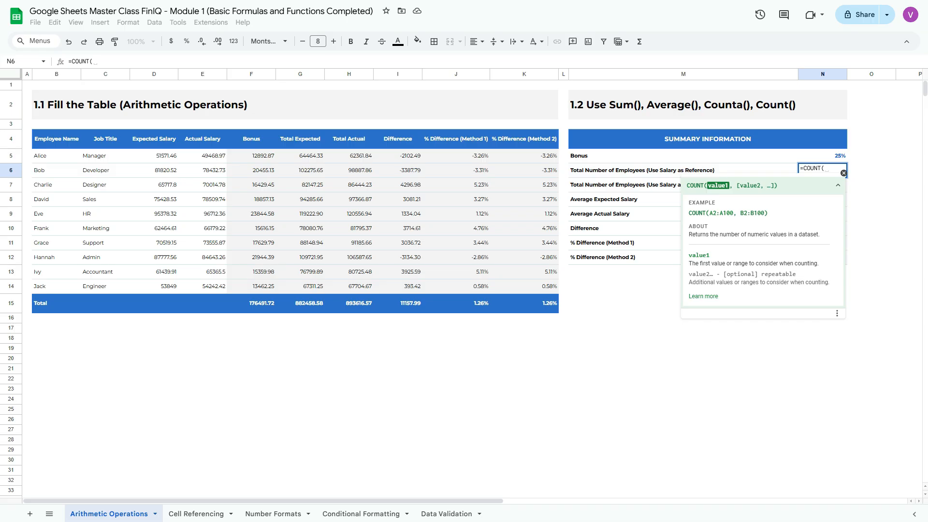
{"action": "left_click_drag", "start_coordinate": [202, 156], "coordinate": [202, 286]}
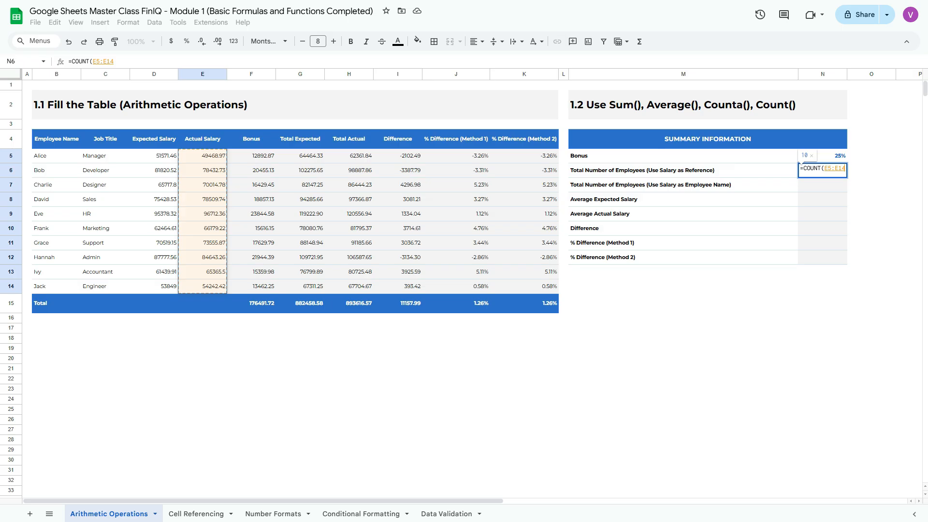
{"action": "type", "text": ")"}
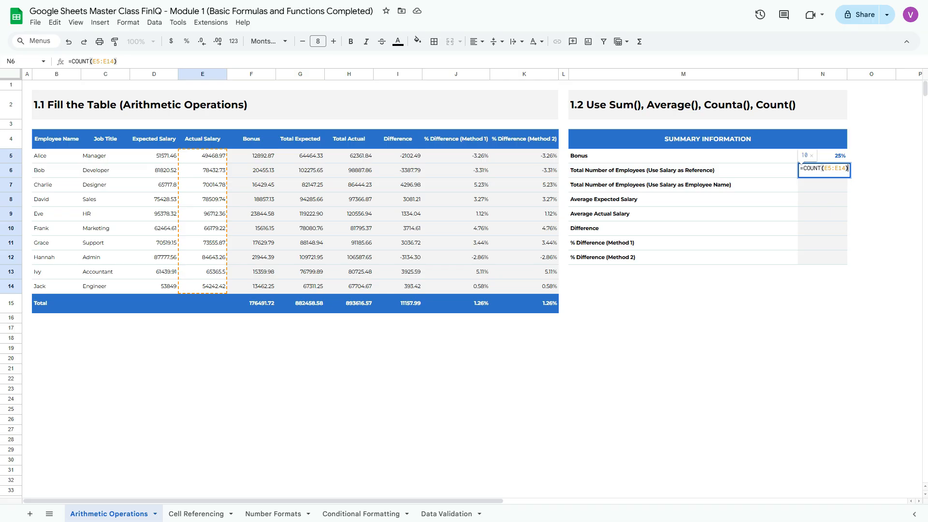
{"action": "key", "text": "Return"}
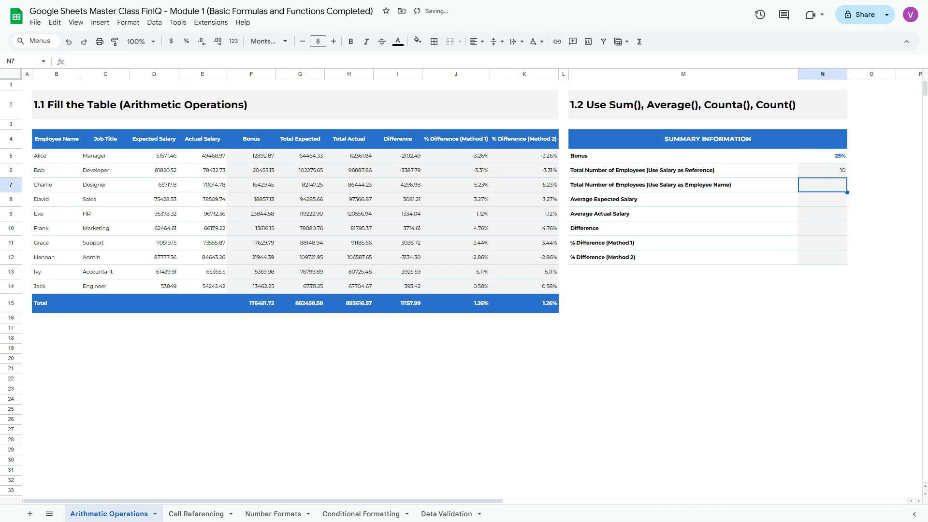
{"action": "key", "text": "Up"}
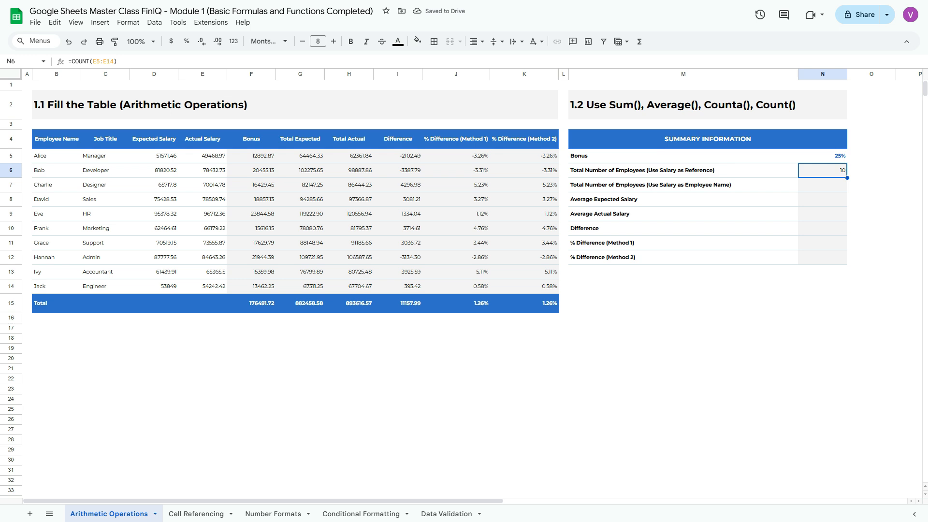
Step: Try counting the employee names in N7 with the formula =COUNT(B5:B14)
{"action": "key", "text": "Down"}
{"action": "type", "text": "=count"}
{"action": "key", "text": "Tab"}
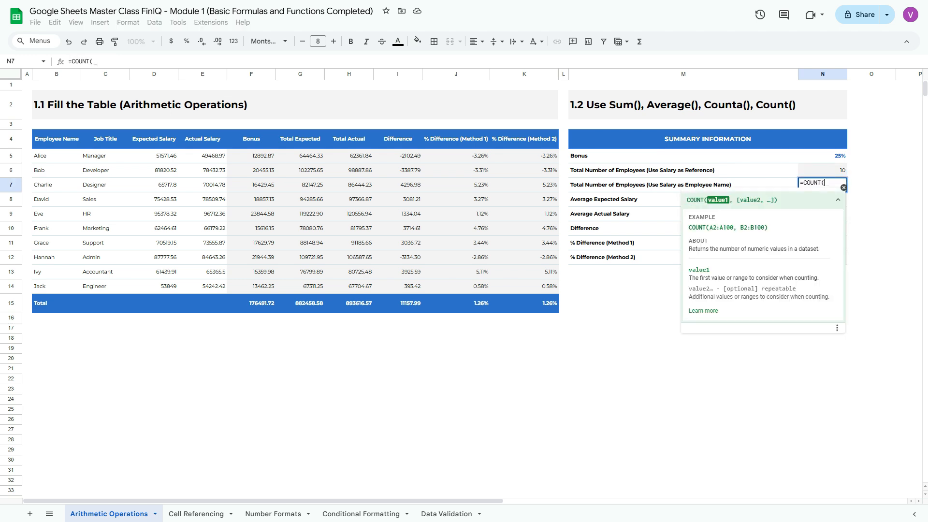
{"action": "left_click_drag", "start_coordinate": [53, 156], "coordinate": [53, 287]}
{"action": "type", "text": ")"}
{"action": "key", "text": "Return"}
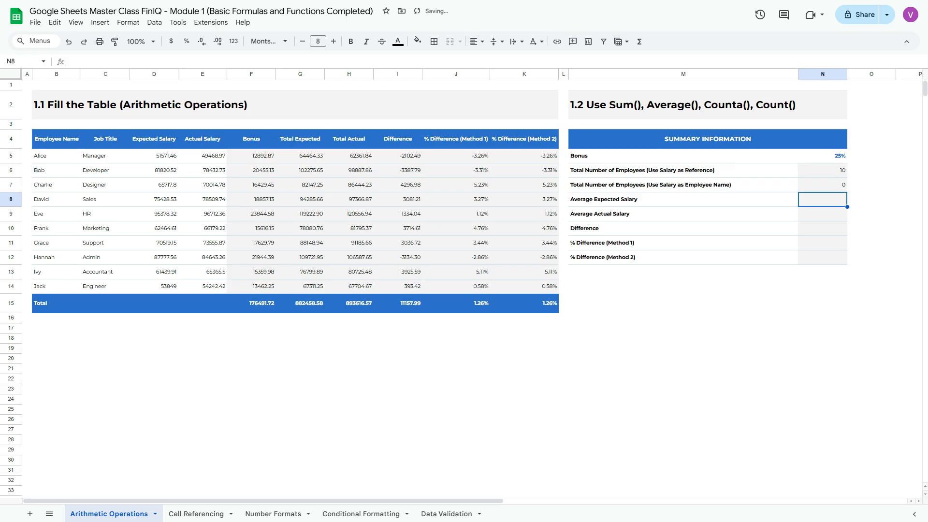
Step: Review the COUNT formulas in N7 and N6 and read the function's description of what it counts
{"action": "left_click", "coordinate": [822, 184]}
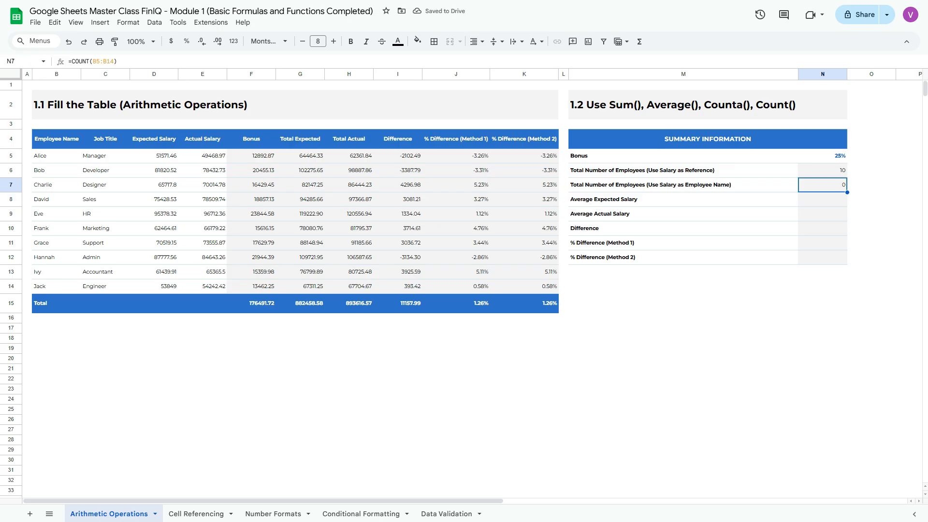
{"action": "left_click", "coordinate": [822, 171]}
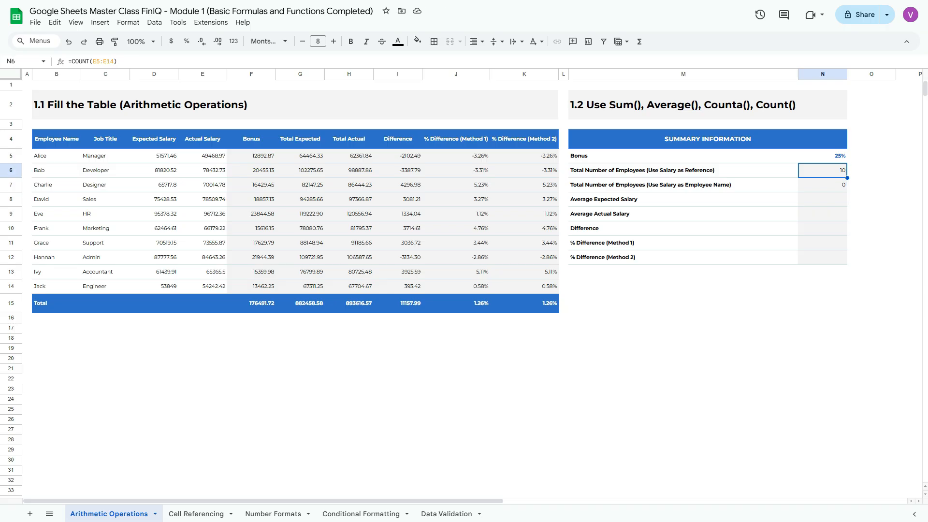
{"action": "left_click", "coordinate": [107, 62]}
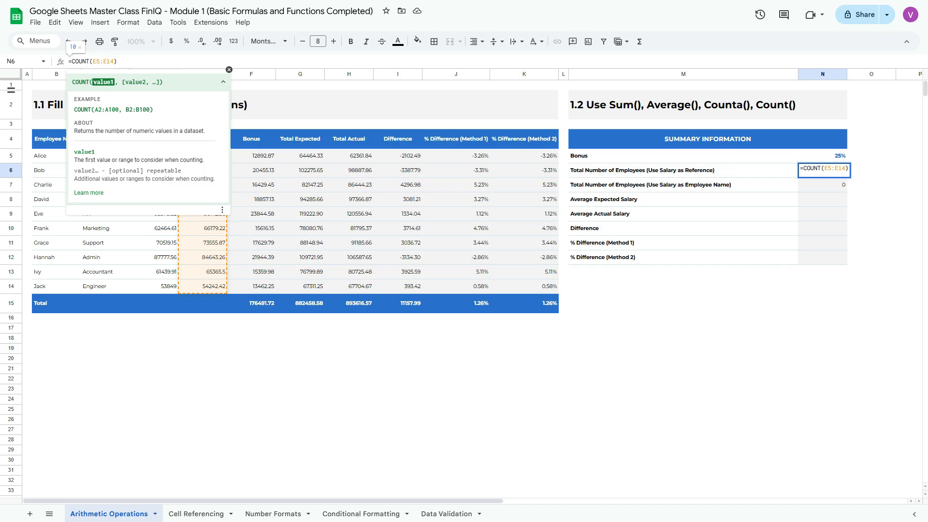
{"action": "left_click_drag", "start_coordinate": [74, 131], "coordinate": [206, 131]}
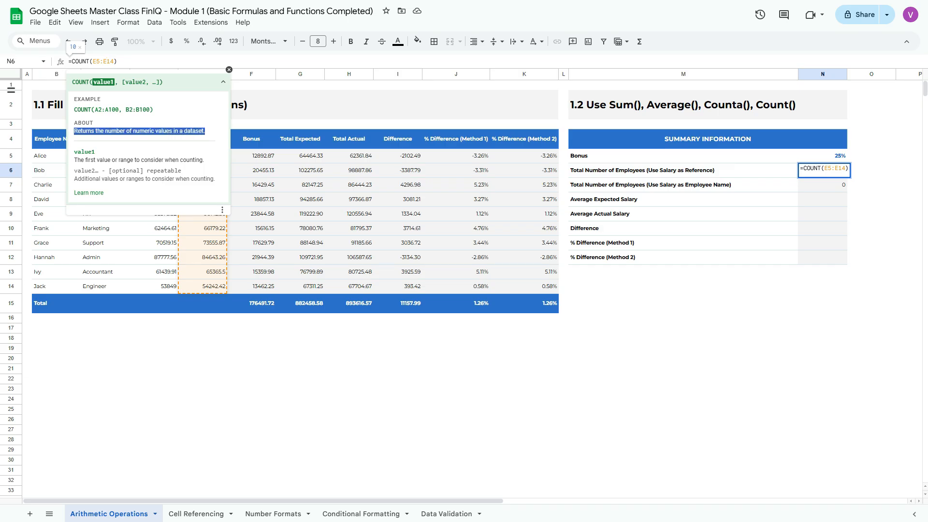
{"action": "left_click", "coordinate": [107, 61]}
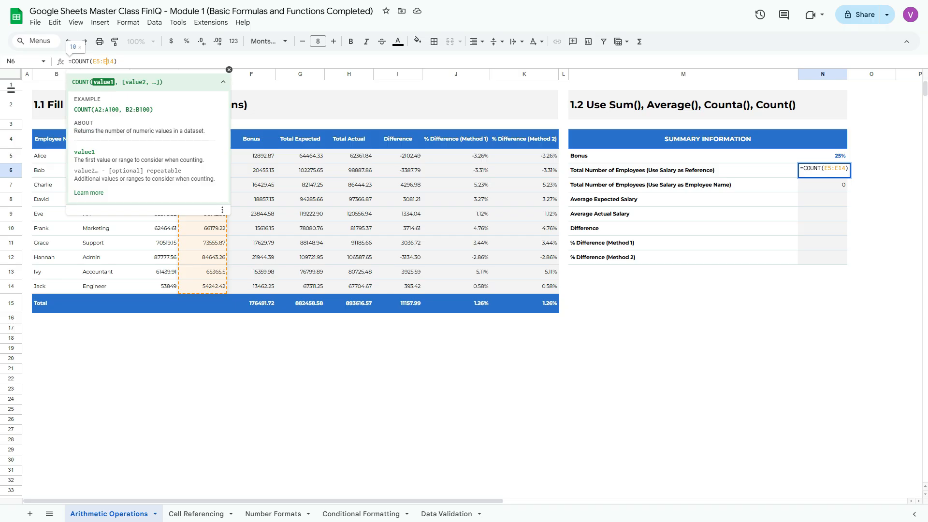
{"action": "key", "text": "Return"}
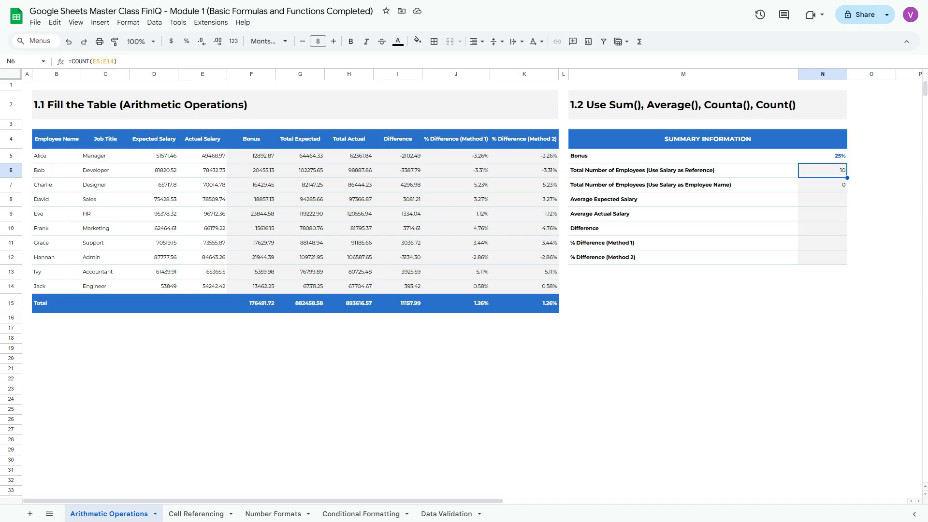
Step: Replace the formula in N7 with =COUNTA(B5:B14) to count the employee names
{"action": "left_click", "coordinate": [822, 184]}
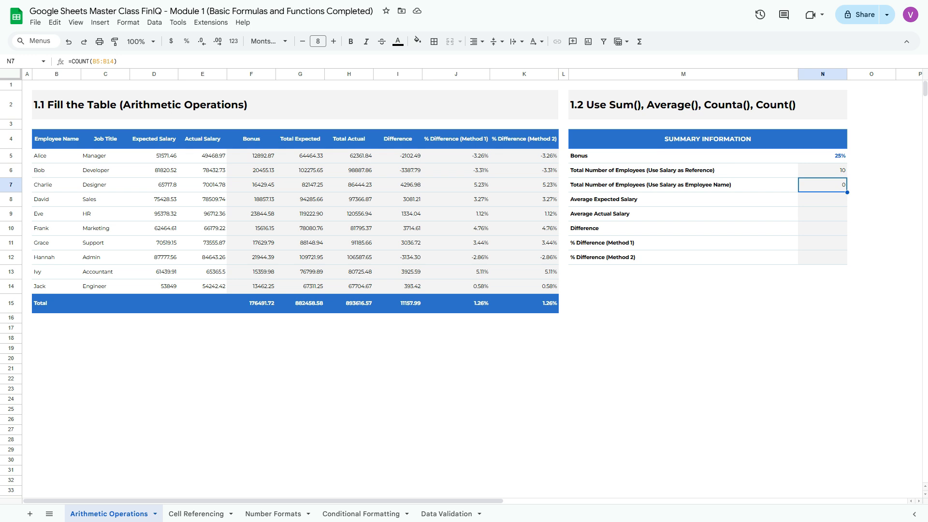
{"action": "key", "text": "BackSpace"}
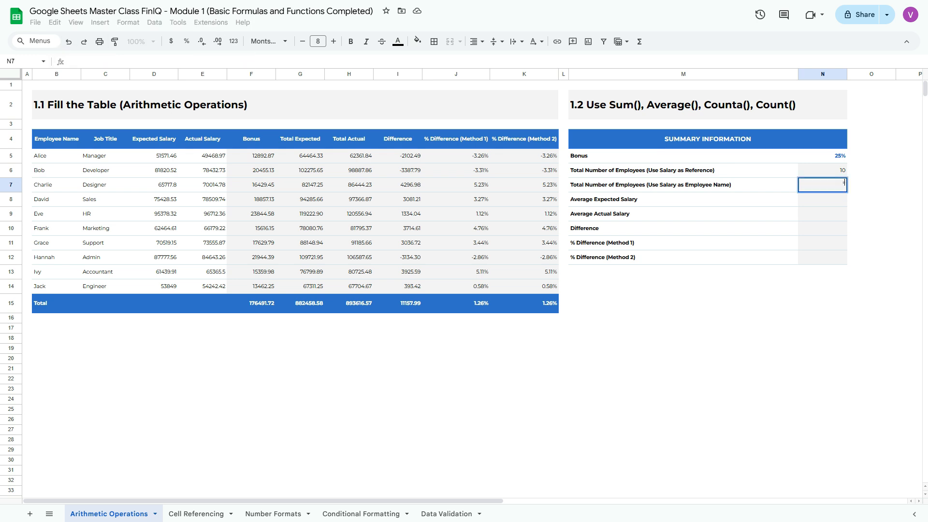
{"action": "type", "text": "=count"}
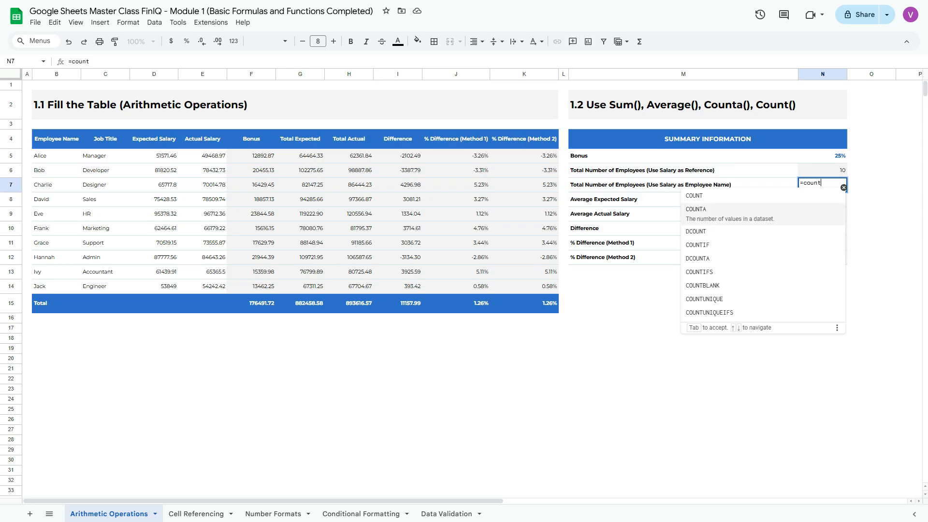
{"action": "key", "text": "Tab"}
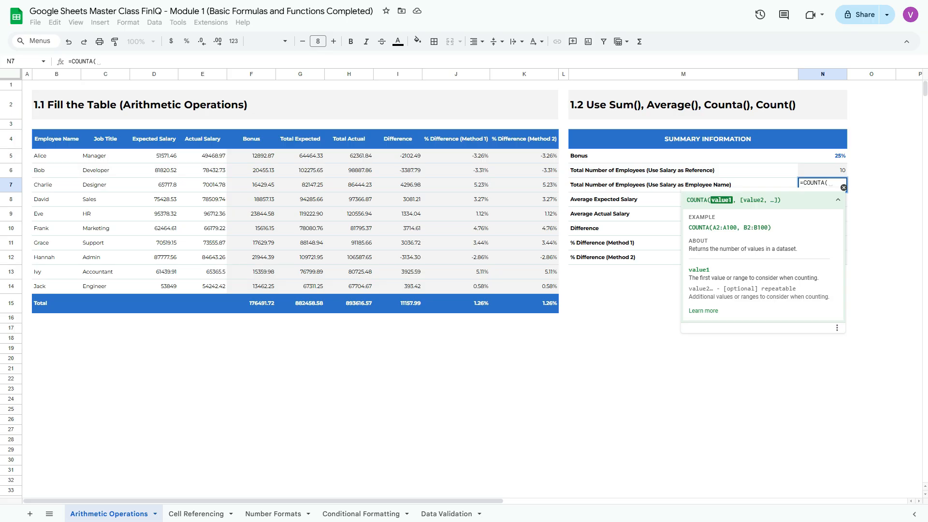
{"action": "left_click_drag", "start_coordinate": [55, 156], "coordinate": [56, 286]}
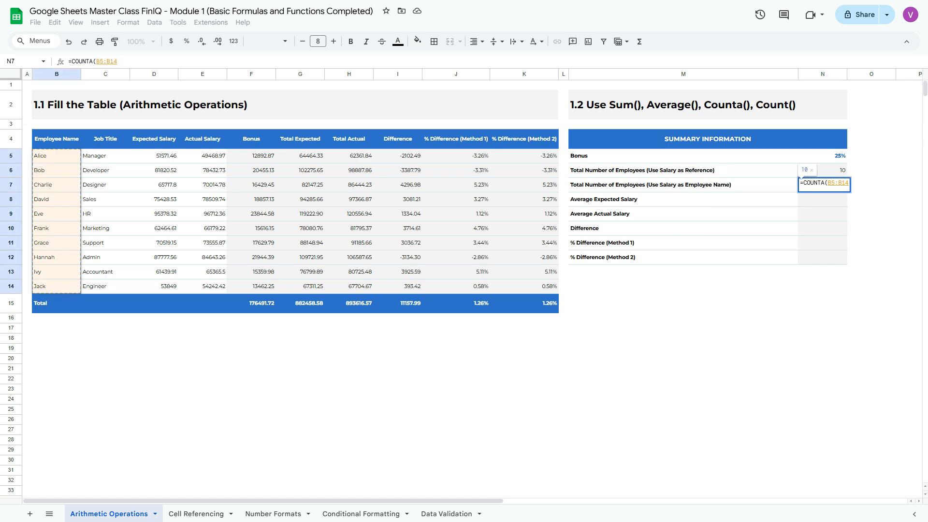
{"action": "type", "text": ")"}
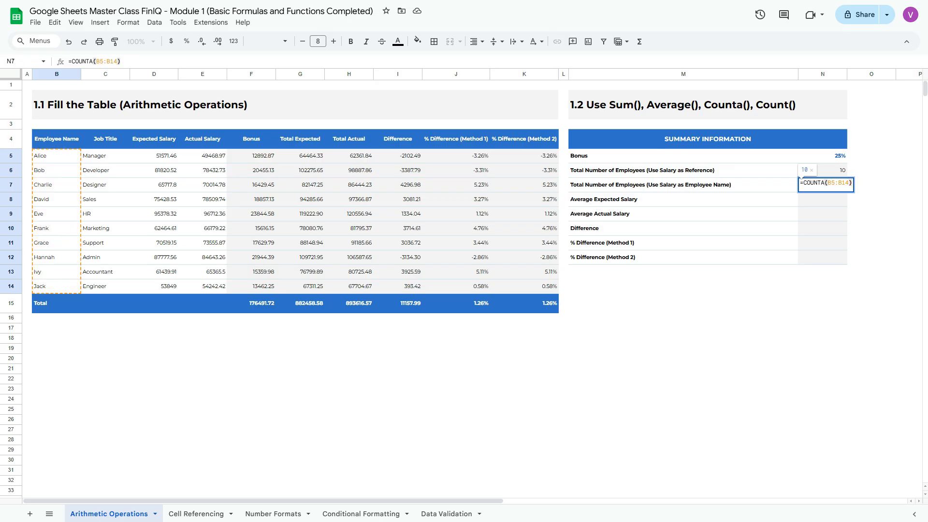
{"action": "key", "text": "Return"}
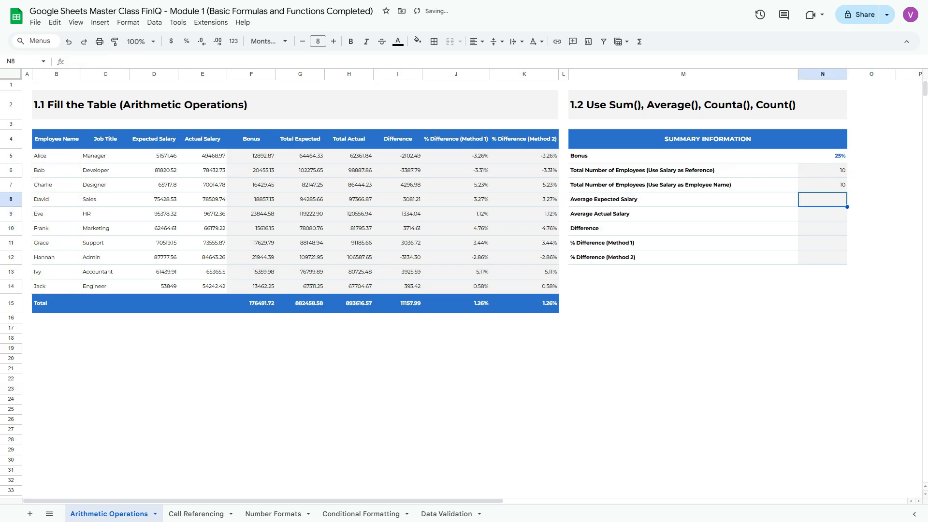
Step: Go through the employee names in column B from B5 downward to examine the cells that the name count covers
{"action": "key", "text": "Left"}
{"action": "key", "text": "Left"}
{"action": "key", "text": "Left"}
{"action": "key", "text": "Left"}
{"action": "key", "text": "Left"}
{"action": "key", "text": "Left"}
{"action": "key", "text": "Left"}
{"action": "key", "text": "Left"}
{"action": "key", "text": "Left"}
{"action": "key", "text": "Left"}
{"action": "key", "text": "Left"}
{"action": "key", "text": "Left"}
{"action": "key", "text": "Left"}
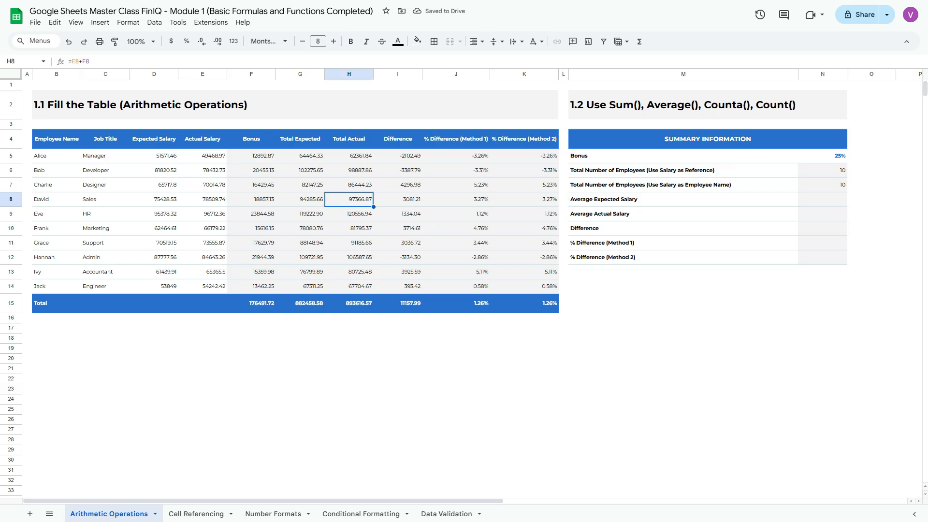
{"action": "key", "text": "Right"}
{"action": "key", "text": "Up"}
{"action": "key", "text": "Up"}
{"action": "key", "text": "Up"}
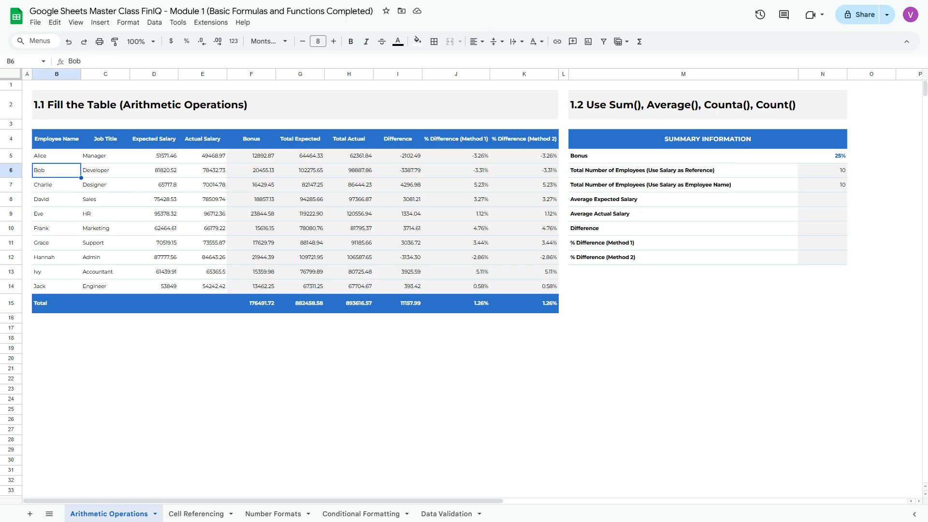
{"action": "key", "text": "shift+Down"}
{"action": "key", "text": "shift+Down"}
{"action": "key", "text": "shift+Down"}
{"action": "key", "text": "shift+Down"}
{"action": "key", "text": "shift+Down"}
{"action": "key", "text": "shift+Down"}
{"action": "key", "text": "shift+Down"}
{"action": "key", "text": "shift+Down"}
{"action": "key", "text": "shift+Down"}
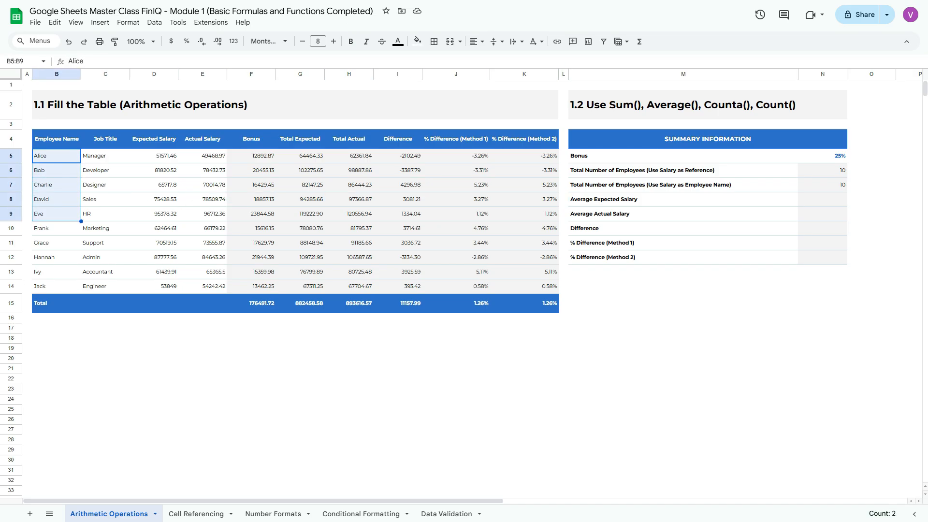
Step: Test the two employee counts by clearing the names in B11:B14 and the actual salaries in E11:E14
{"action": "key", "text": "Down"}
{"action": "key", "text": "Down"}
{"action": "key", "text": "Down"}
{"action": "key", "text": "Down"}
{"action": "key", "text": "shift+Down"}
{"action": "key", "text": "shift+Down"}
{"action": "key", "text": "shift+Down"}
{"action": "key", "text": "shift+Down"}
{"action": "key", "text": "Down"}
{"action": "key", "text": "Down"}
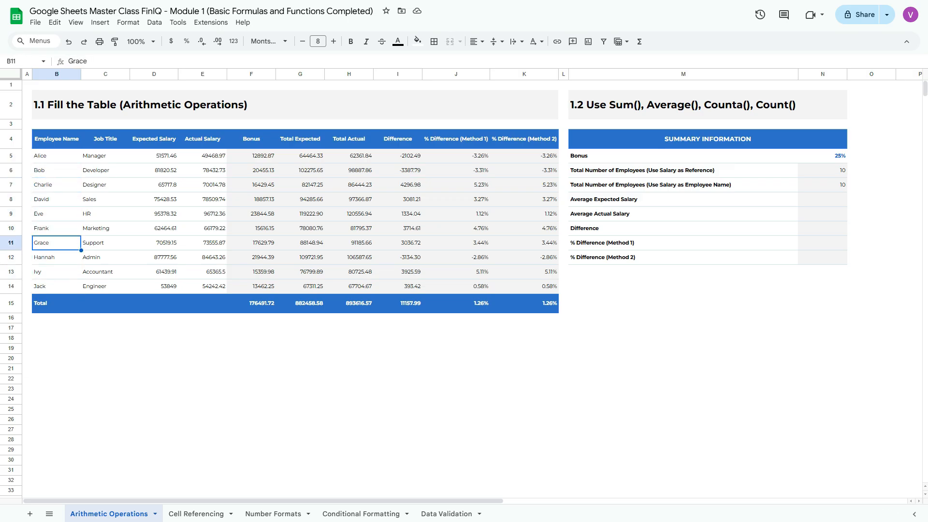
{"action": "key", "text": "shift+Down"}
{"action": "key", "text": "shift+Down"}
{"action": "key", "text": "shift+Down"}
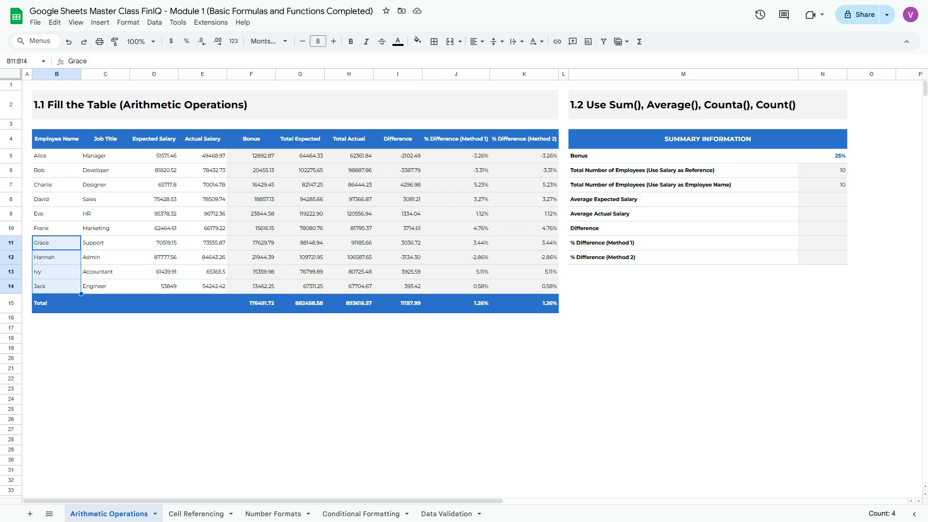
{"action": "key", "text": "Delete"}
{"action": "left_click_drag", "start_coordinate": [203, 242], "coordinate": [203, 287]}
{"action": "key", "text": "Delete"}
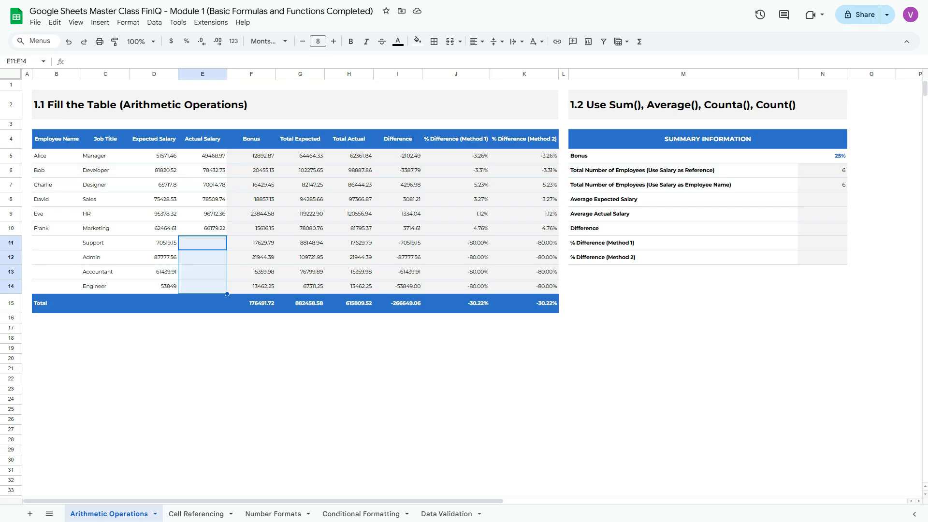
Step: Undo the clearing of the employee names and actual salaries, and check the formula in N6
{"action": "key", "text": "ctrl+z"}
{"action": "key", "text": "ctrl+z"}
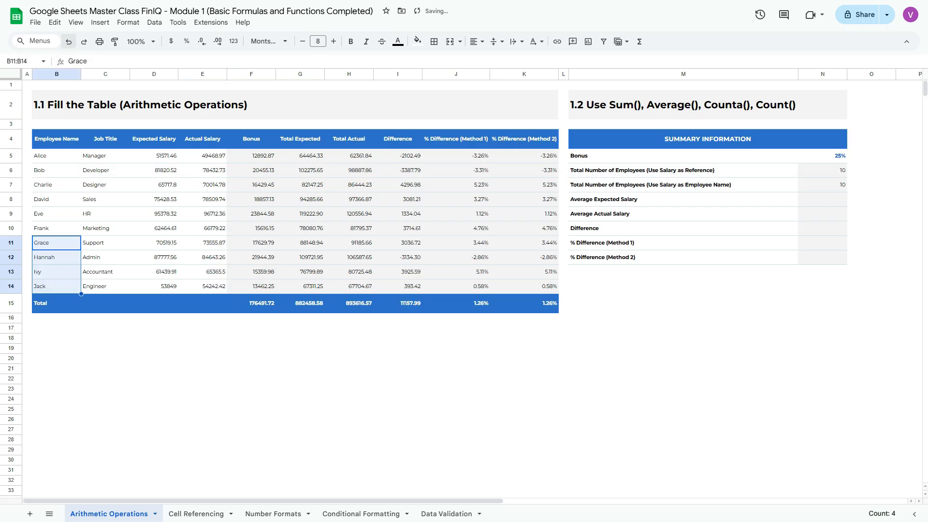
{"action": "left_click", "coordinate": [822, 170]}
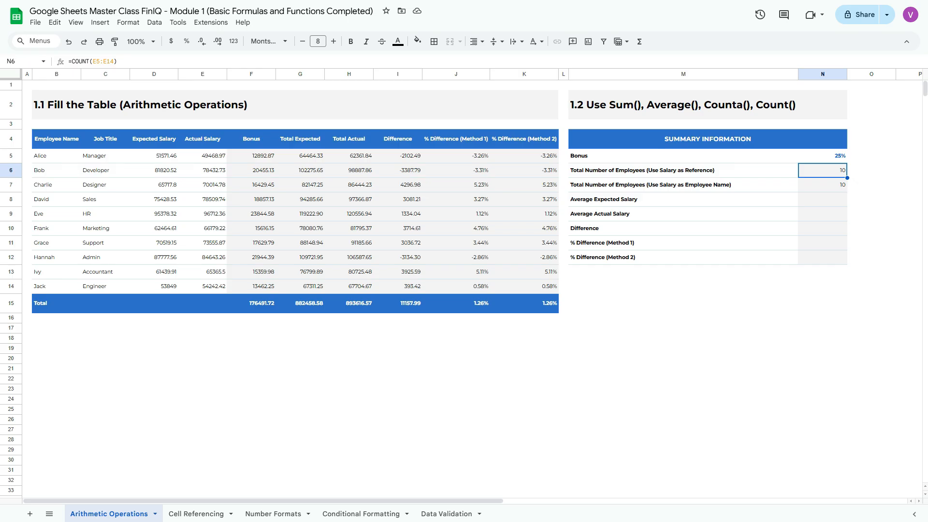
Step: In N8, calculate the average expected salary from the Total Expected column with the formula =AVERAGE(G5:G14)
{"action": "left_click", "coordinate": [823, 200]}
{"action": "type", "text": "="}
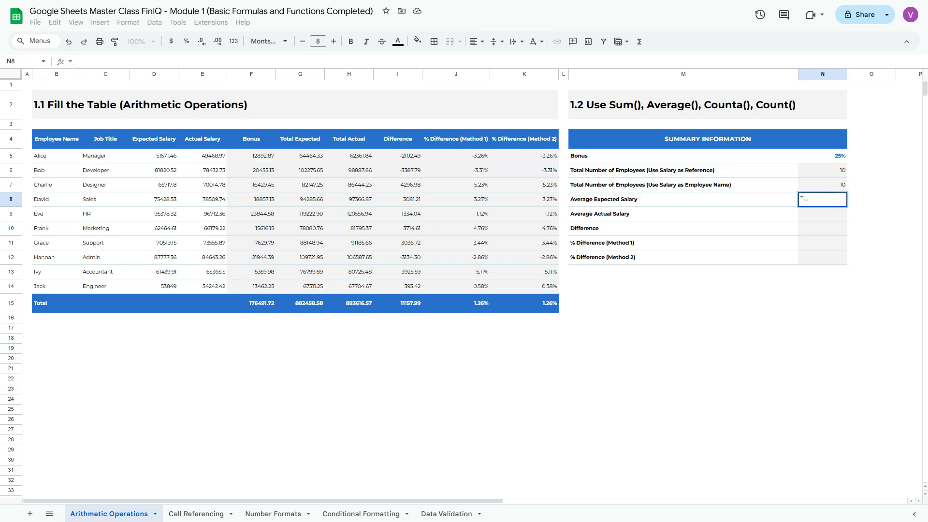
{"action": "type", "text": "ave"}
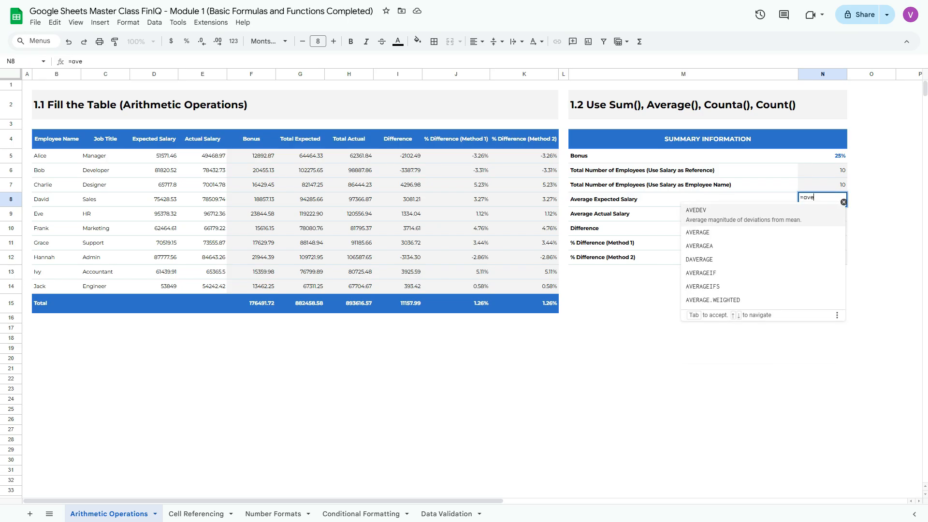
{"action": "key", "text": "Down"}
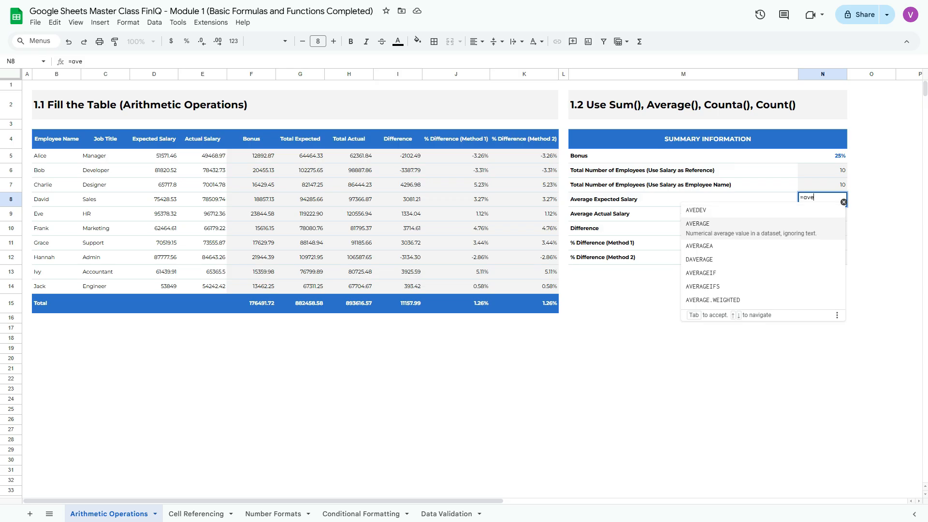
{"action": "key", "text": "Up"}
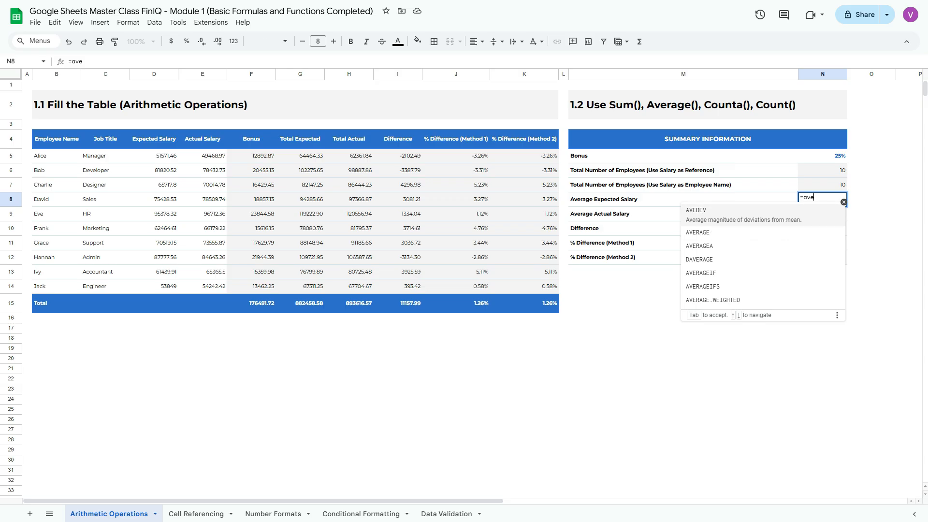
{"action": "key", "text": "Down"}
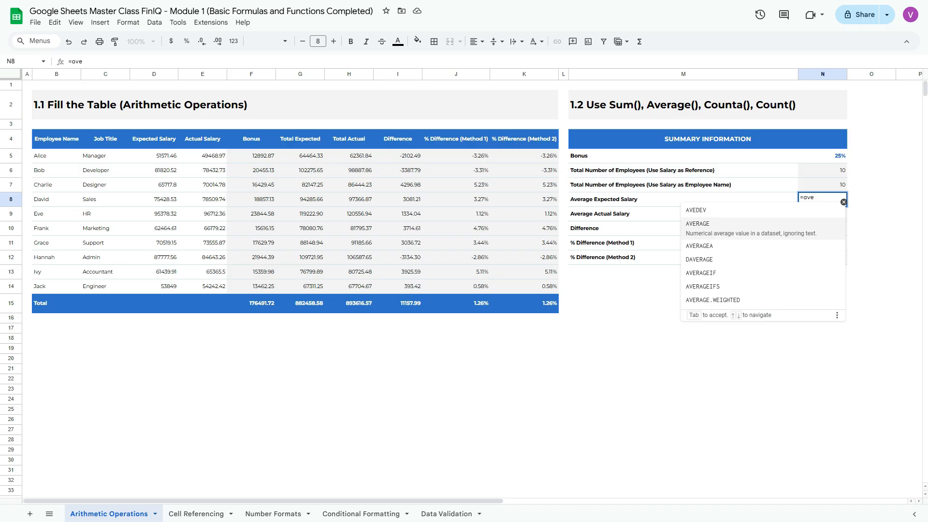
{"action": "key", "text": "Tab"}
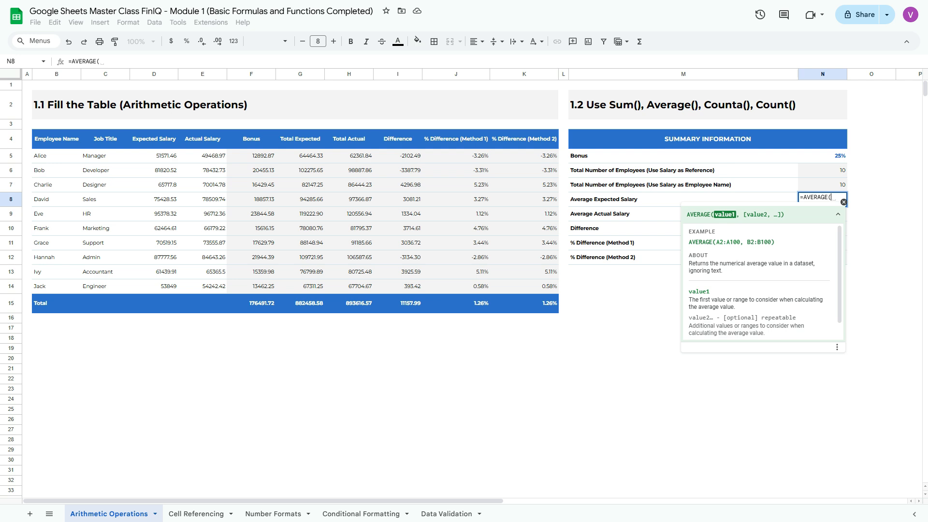
{"action": "left_click_drag", "start_coordinate": [299, 155], "coordinate": [300, 286]}
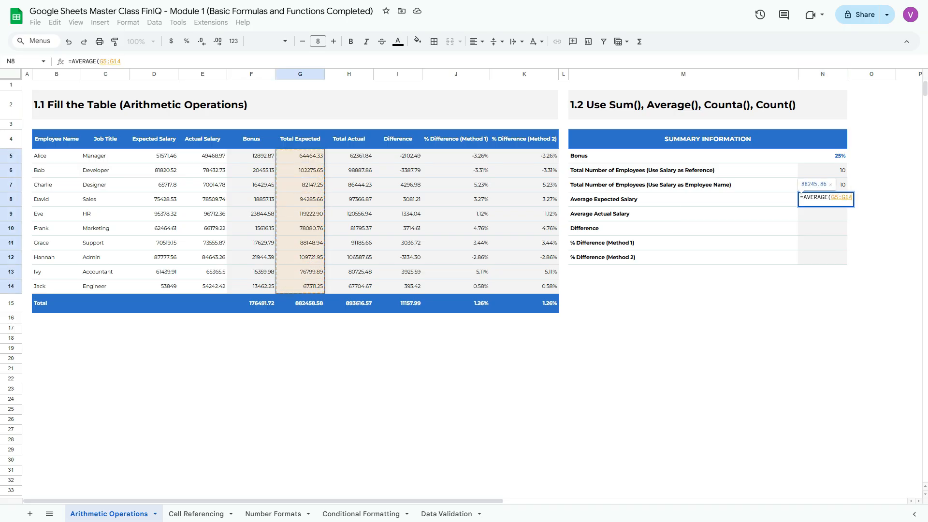
{"action": "type", "text": ")"}
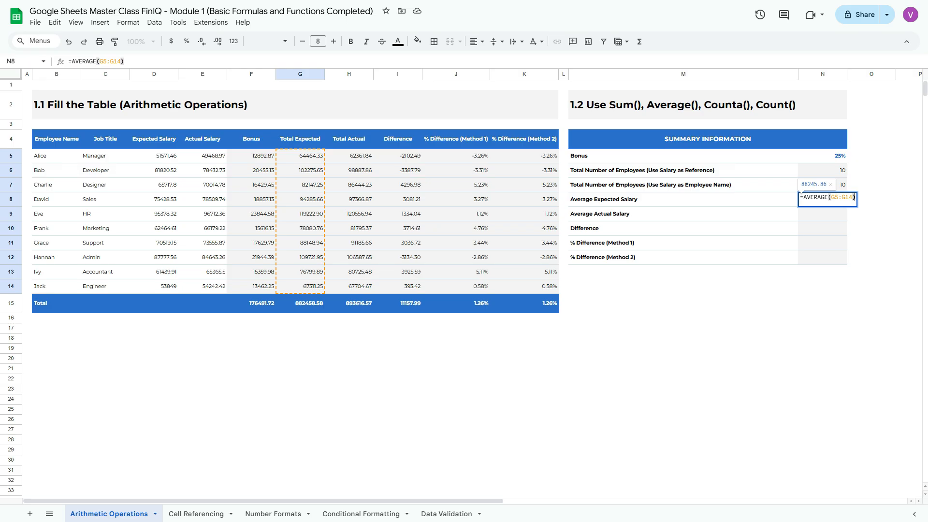
{"action": "key", "text": "Return"}
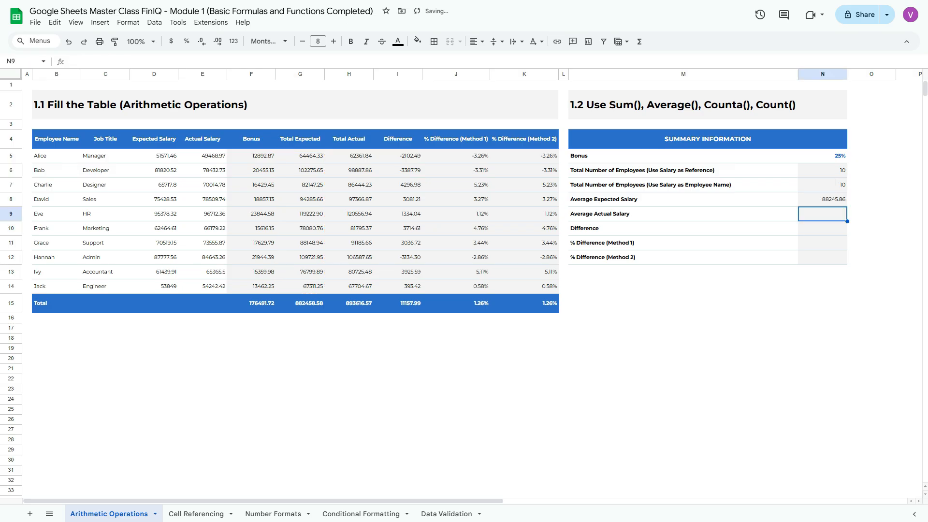
Step: In N9, calculate the average actual salary by averaging the Total Actual values in H5:H14
{"action": "type", "text": "=ave"}
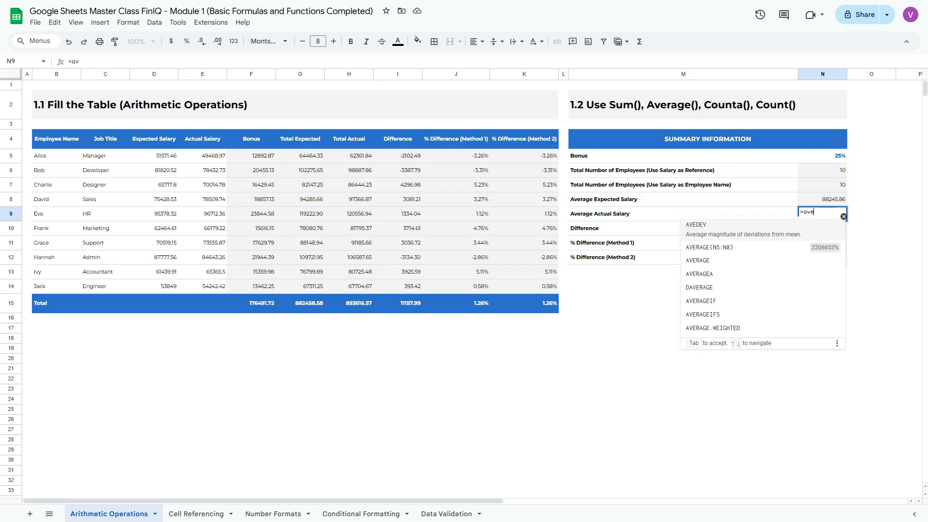
{"action": "type", "text": "rage"}
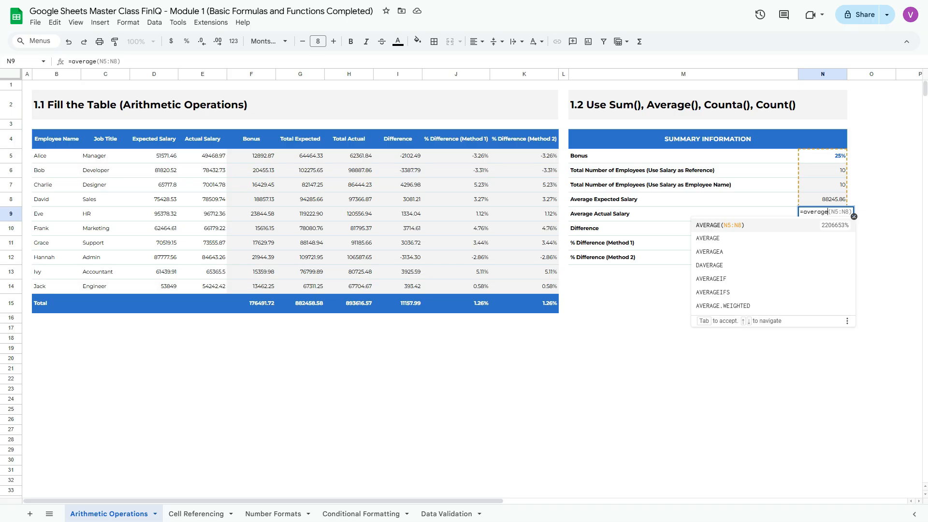
{"action": "key", "text": "Down"}
{"action": "key", "text": "Tab"}
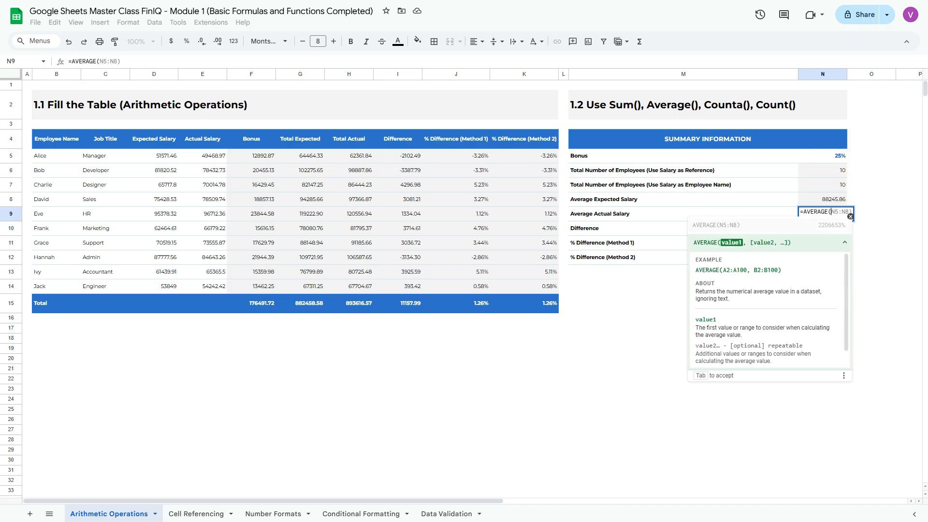
{"action": "left_click_drag", "start_coordinate": [349, 156], "coordinate": [349, 286]}
{"action": "key", "text": "Return"}
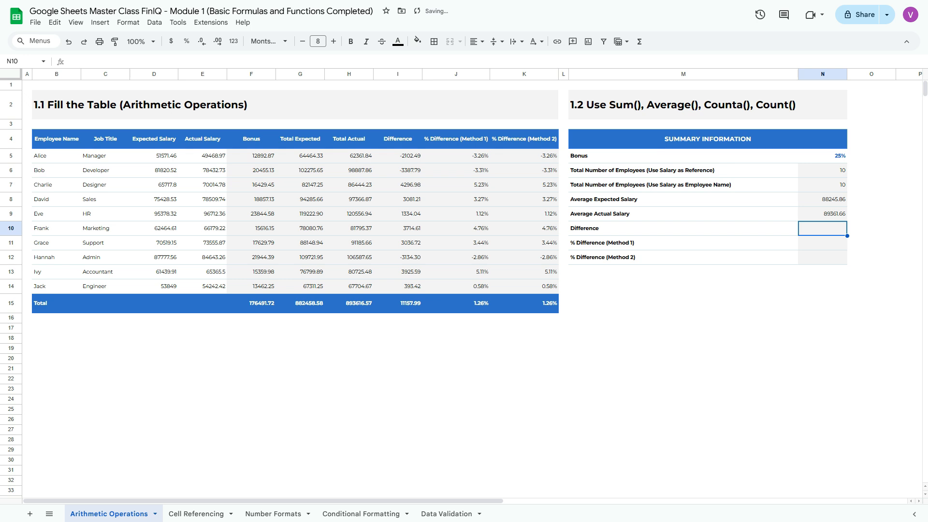
Step: In N10, calculate the difference between average actual and average expected salary with the formula =N9-N8
{"action": "type", "text": "="}
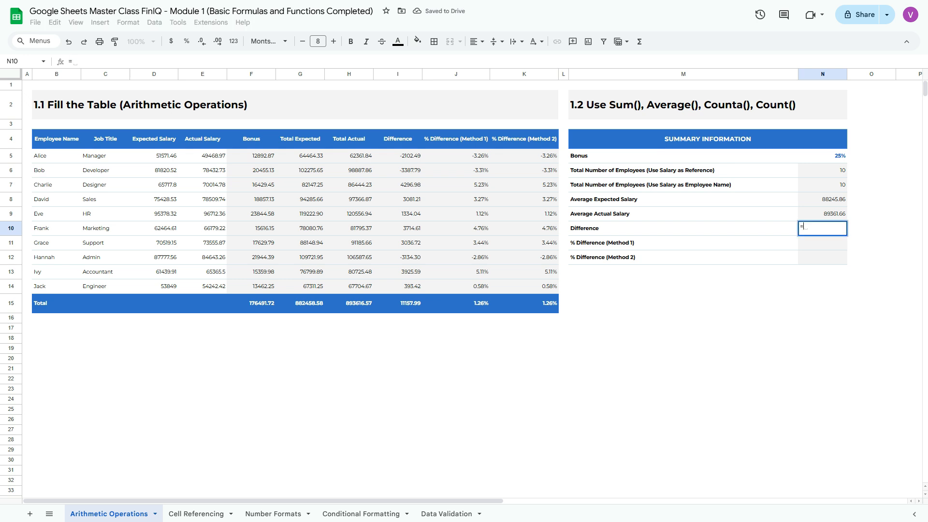
{"action": "left_click", "coordinate": [822, 213]}
{"action": "type", "text": "-"}
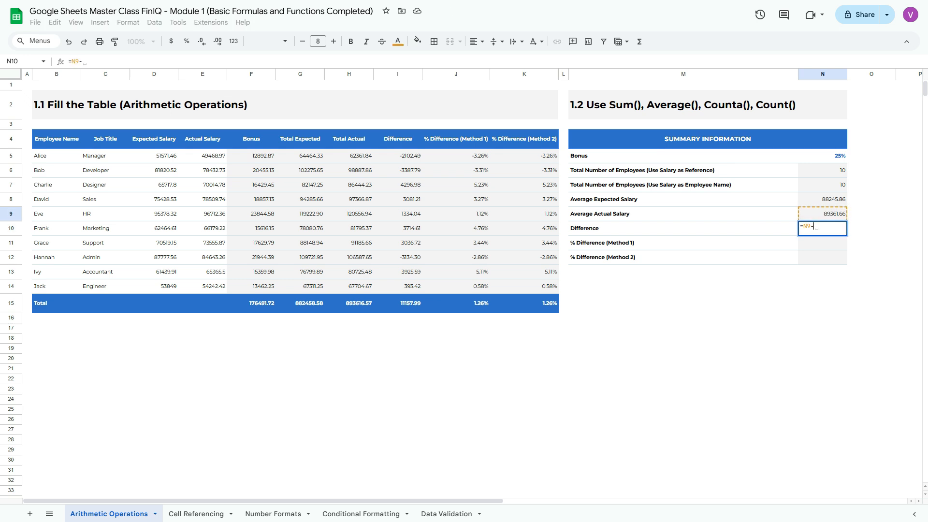
{"action": "key", "text": "Up"}
{"action": "key", "text": "Up"}
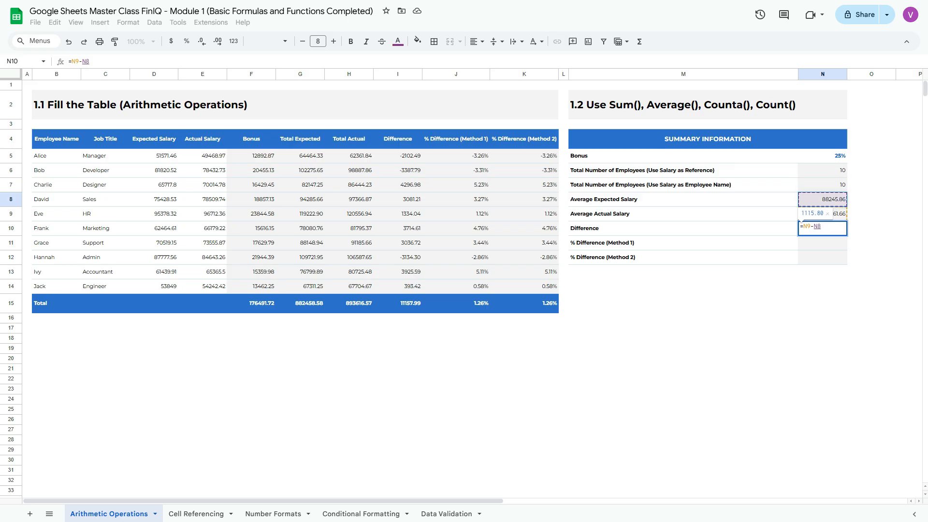
{"action": "key", "text": "Return"}
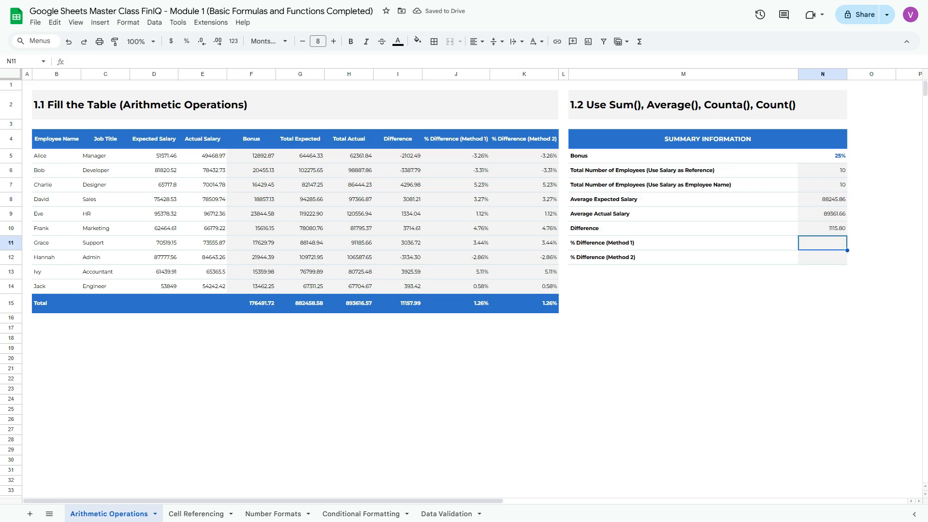
Step: In N11, calculate the Method 1 percentage difference with the formula =(N9/N8)-1 and format the cell as a percentage
{"action": "type", "text": "="}
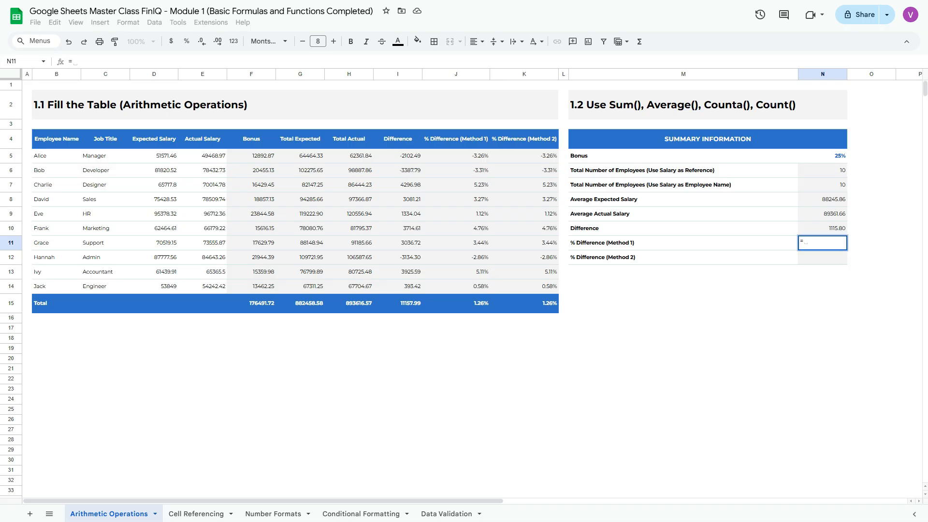
{"action": "type", "text": "("}
{"action": "key", "text": "Up"}
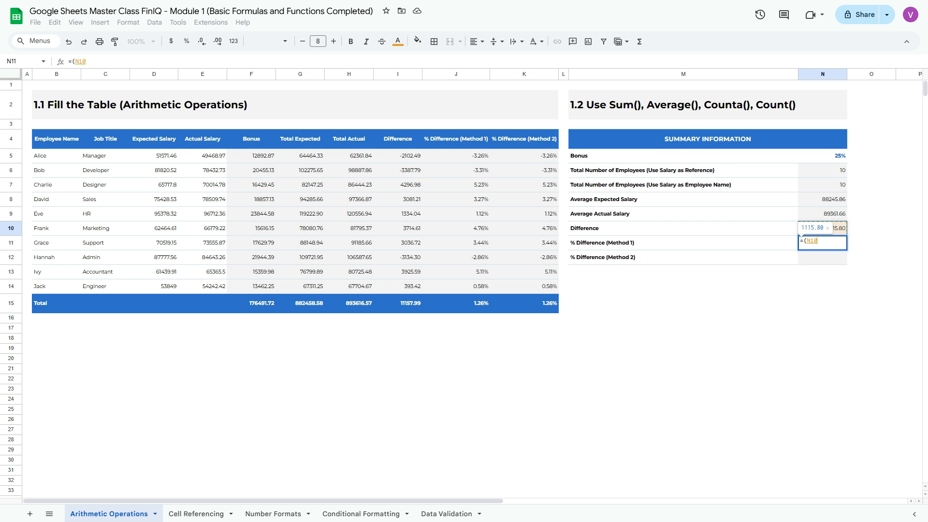
{"action": "key", "text": "Up"}
{"action": "key", "text": "Up"}
{"action": "key", "text": "Down"}
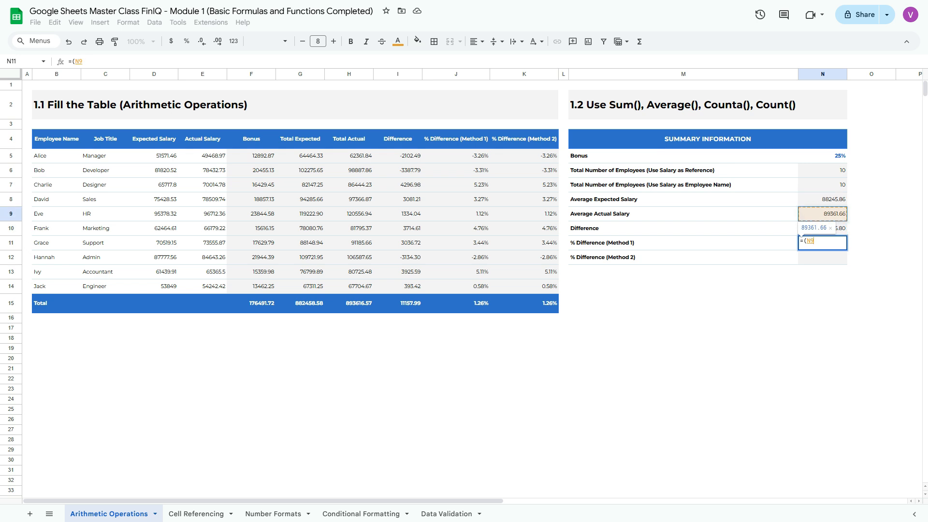
{"action": "type", "text": "/"}
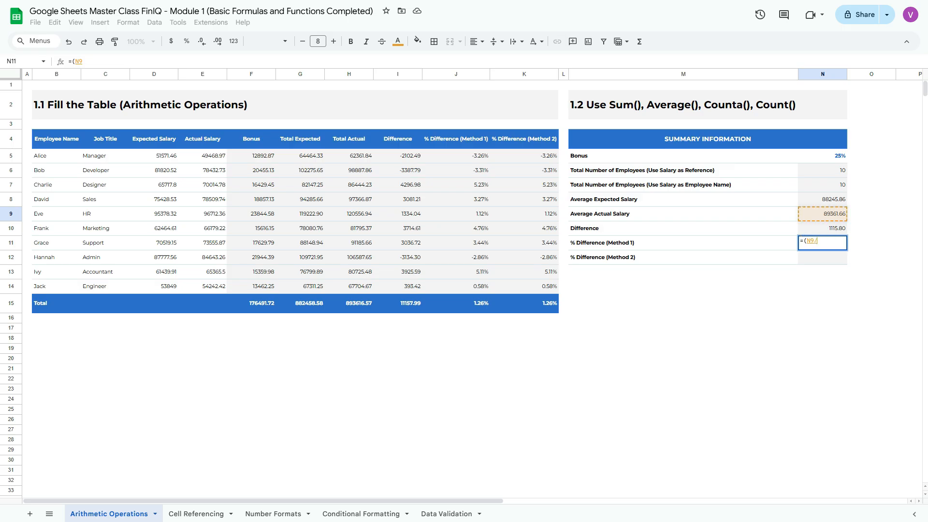
{"action": "key", "text": "Up"}
{"action": "key", "text": "Up"}
{"action": "key", "text": "Up"}
{"action": "key", "text": "Up"}
{"action": "key", "text": "Down"}
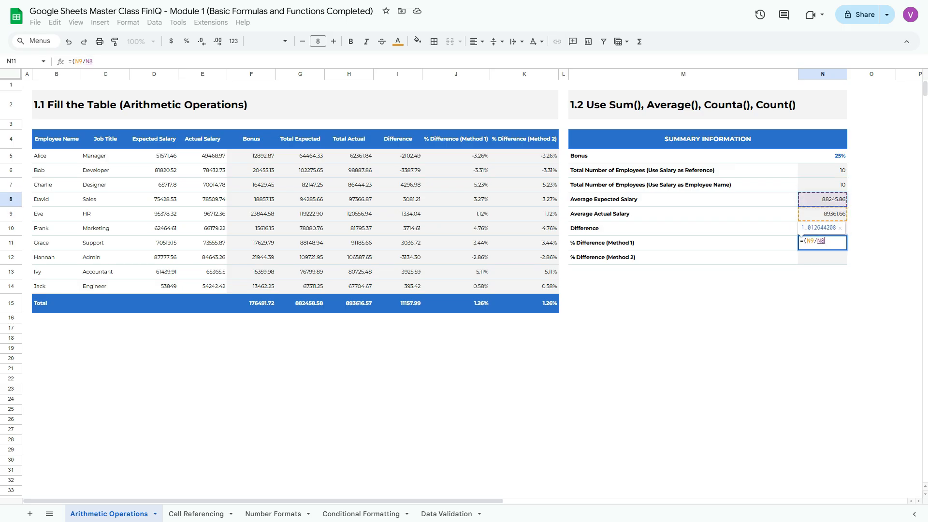
{"action": "type", "text": ")-1"}
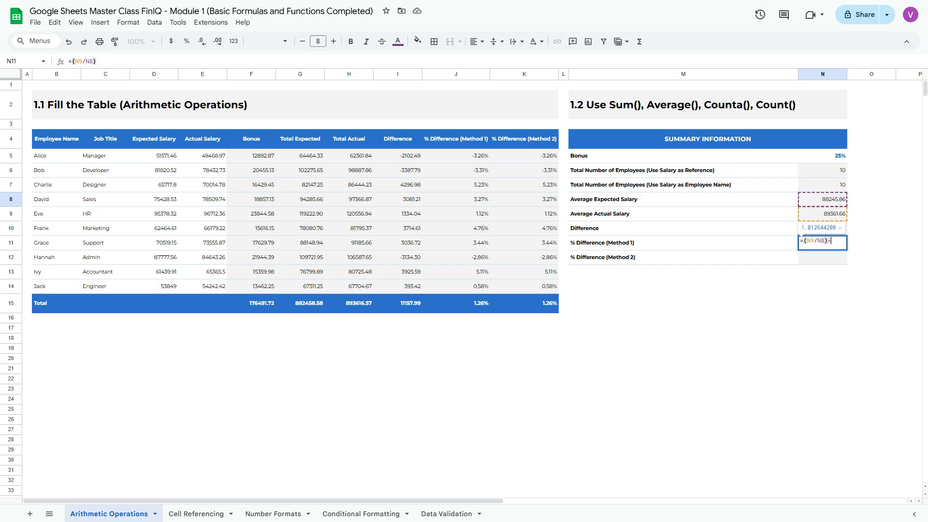
{"action": "key", "text": "Return"}
{"action": "left_click", "coordinate": [822, 242]}
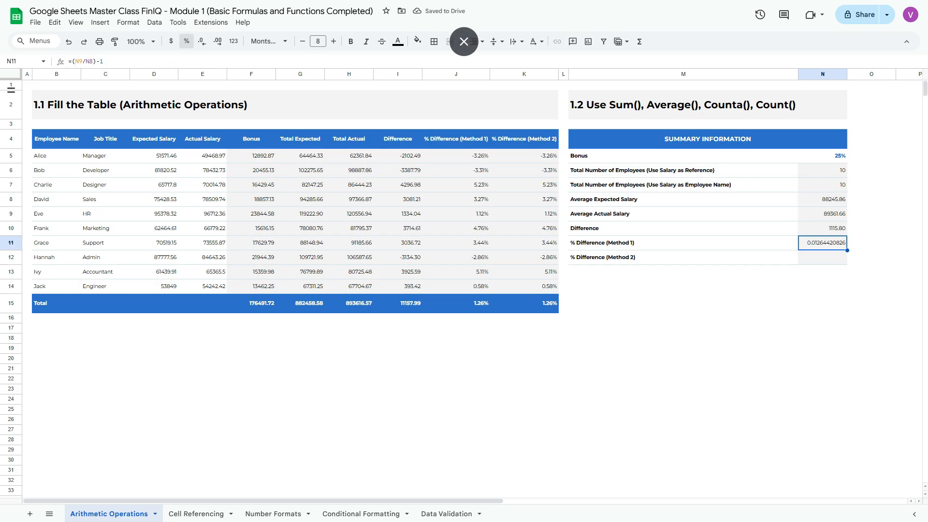
{"action": "left_click", "coordinate": [187, 41]}
Step: In N12, calculate the Method 2 percentage difference with the formula =(N9-N8)/N8 and format the cell as a percentage
{"action": "left_click", "coordinate": [822, 257]}
{"action": "type", "text": "=("}
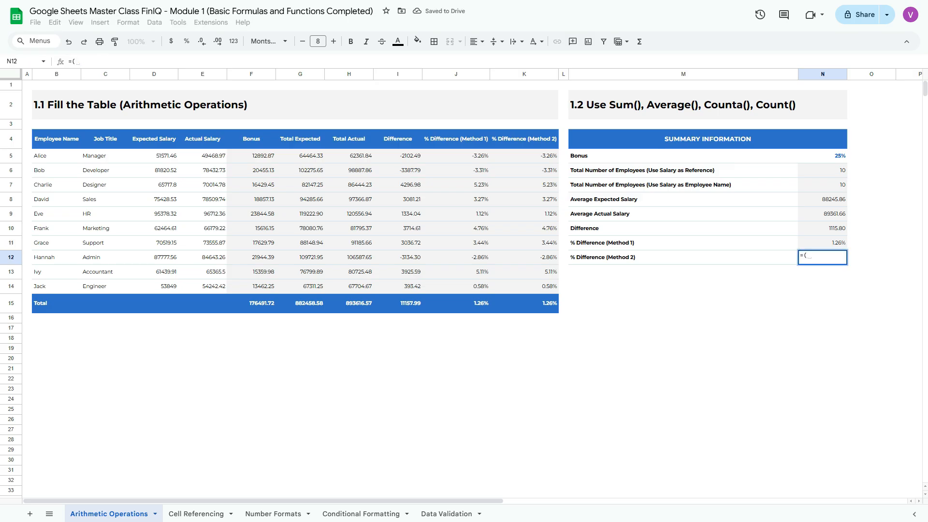
{"action": "key", "text": "Up"}
{"action": "key", "text": "Up"}
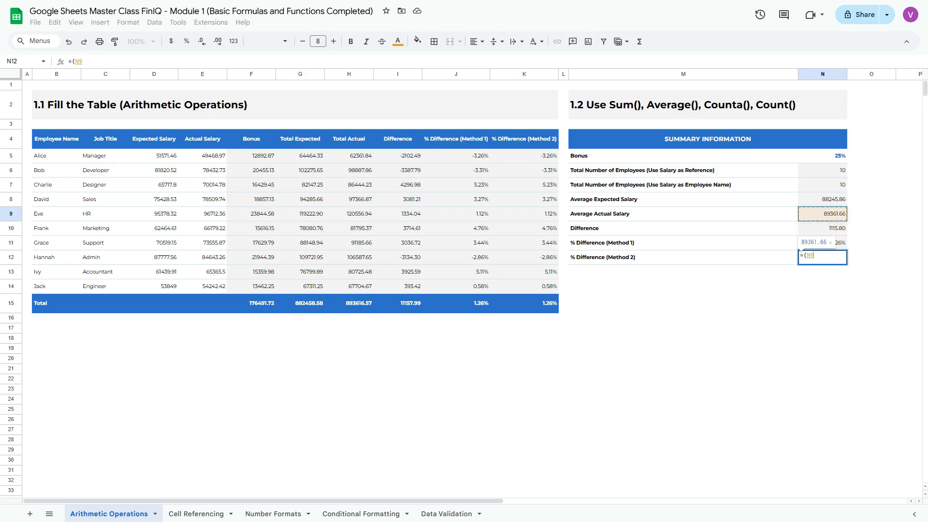
{"action": "type", "text": "-"}
{"action": "key", "text": "Up"}
{"action": "key", "text": "Up"}
{"action": "key", "text": "Up"}
{"action": "key", "text": "Up"}
{"action": "type", "text": ")/"}
{"action": "key", "text": "Up"}
{"action": "key", "text": "Up"}
{"action": "key", "text": "Up"}
{"action": "key", "text": "Up"}
{"action": "key", "text": "Up"}
{"action": "key", "text": "Down"}
{"action": "key", "text": "Return"}
{"action": "key", "text": "Up"}
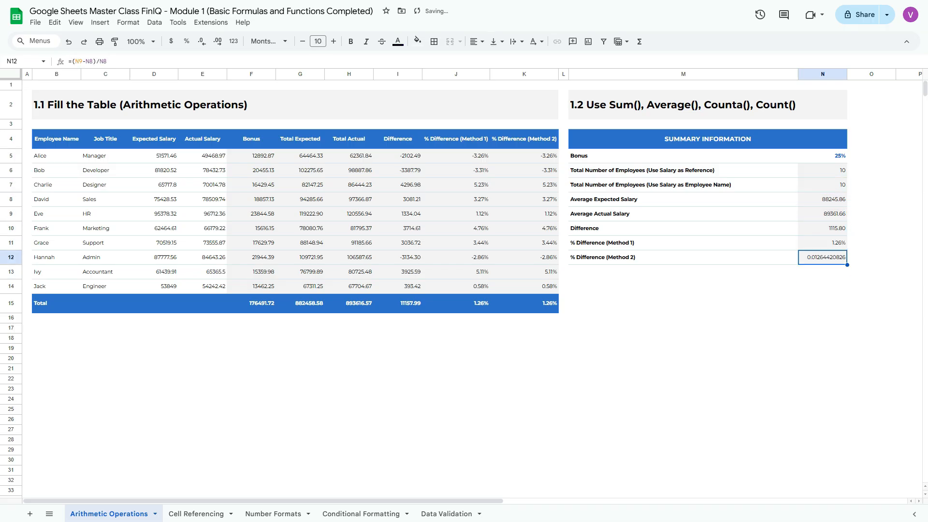
{"action": "left_click", "coordinate": [187, 41]}
{"action": "left_click", "coordinate": [822, 420]}
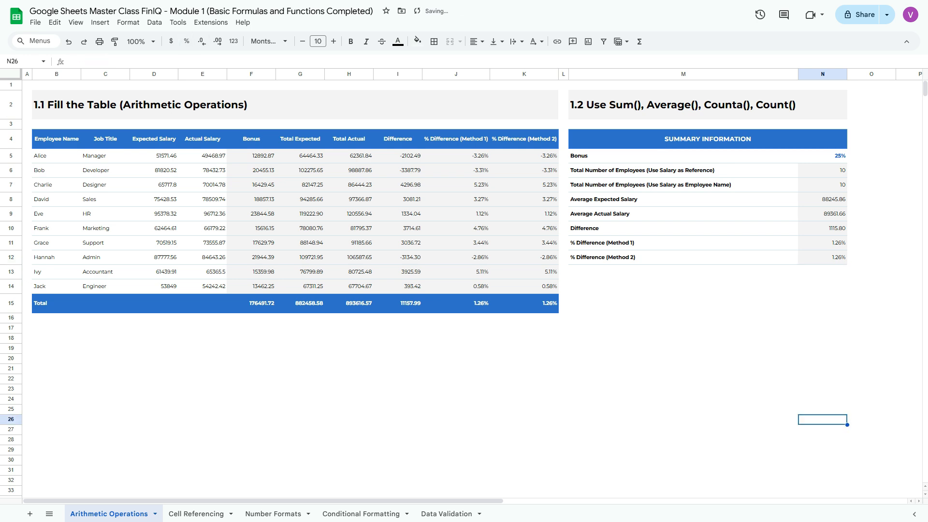